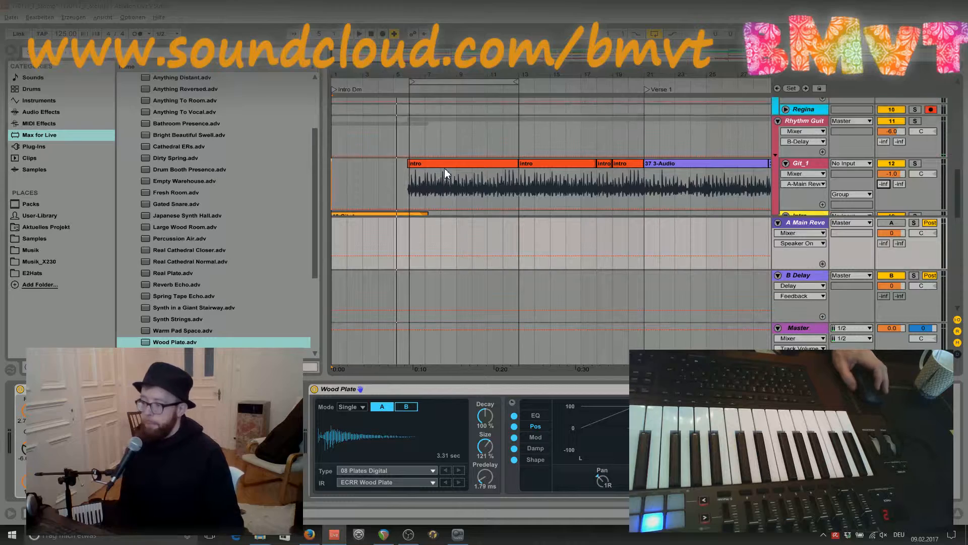
scroll(445, 173, "up", 5)
scroll(444, 168, "down", 5)
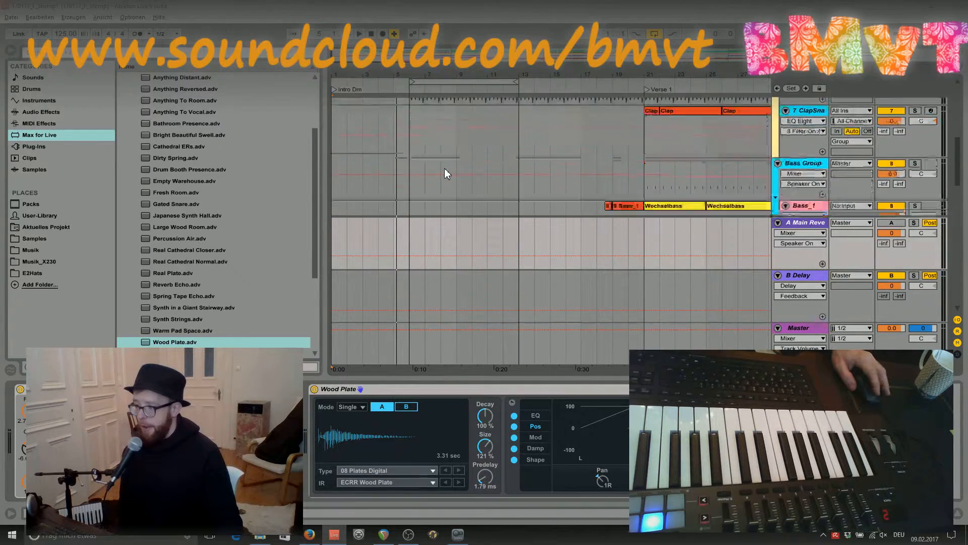
scroll(448, 173, "up", 2)
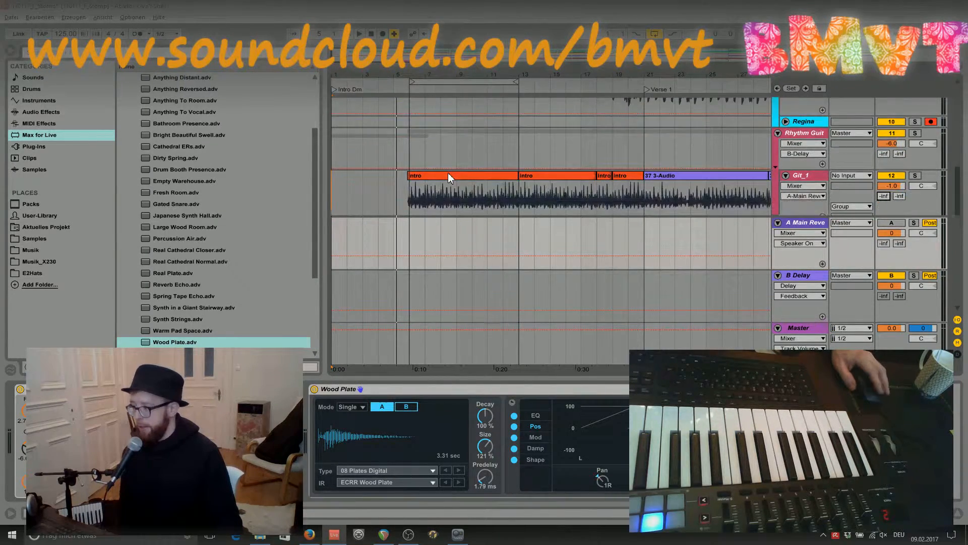
scroll(448, 173, "down", 1)
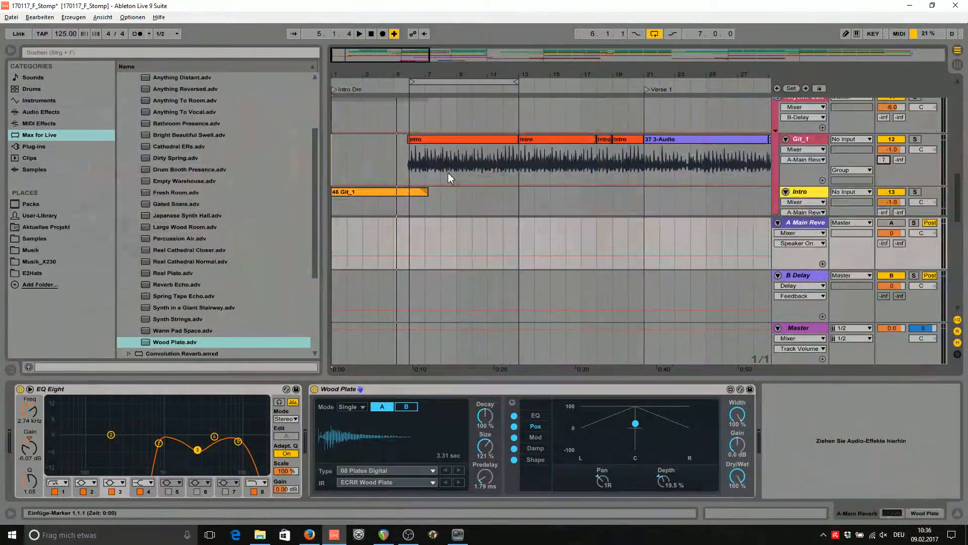
- Hide the browser and the return tracks, and select the start of the Git_1 track in the arrangement
key("ctrl+alt+b")
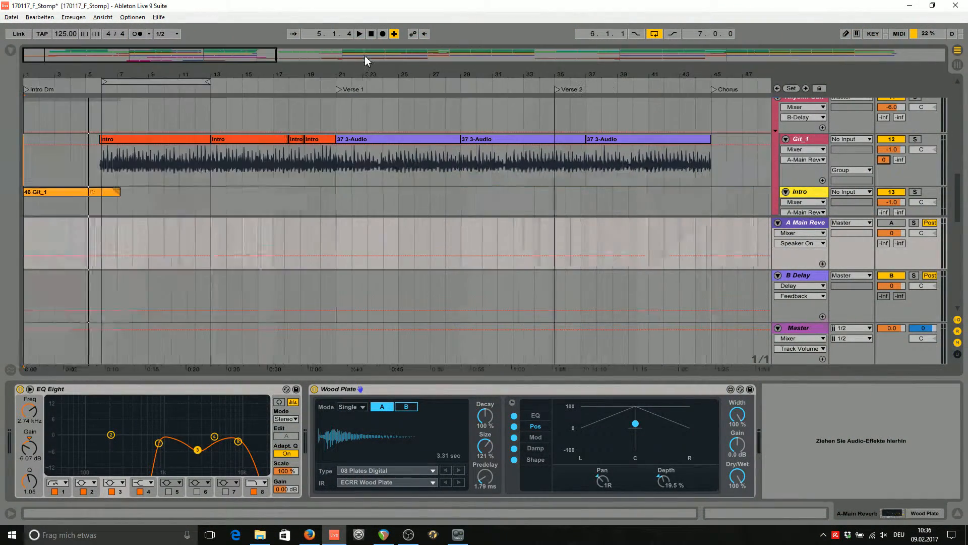
left_click_drag(116, 55, 62, 59)
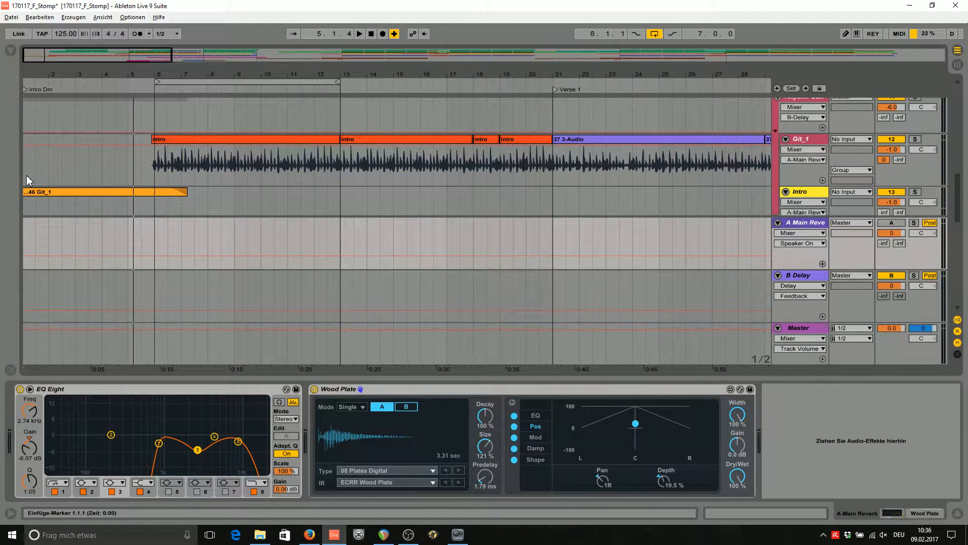
left_click(27, 180)
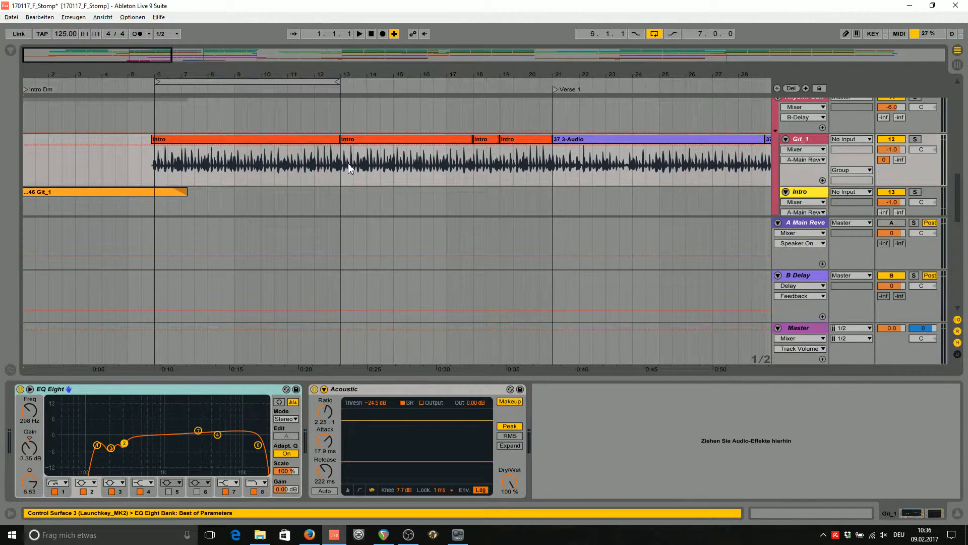
scroll(616, 239, "up", 3)
scroll(615, 238, "down", 3)
key("ctrl+alt+r")
scroll(576, 223, "up", 3)
scroll(470, 177, "down", 3)
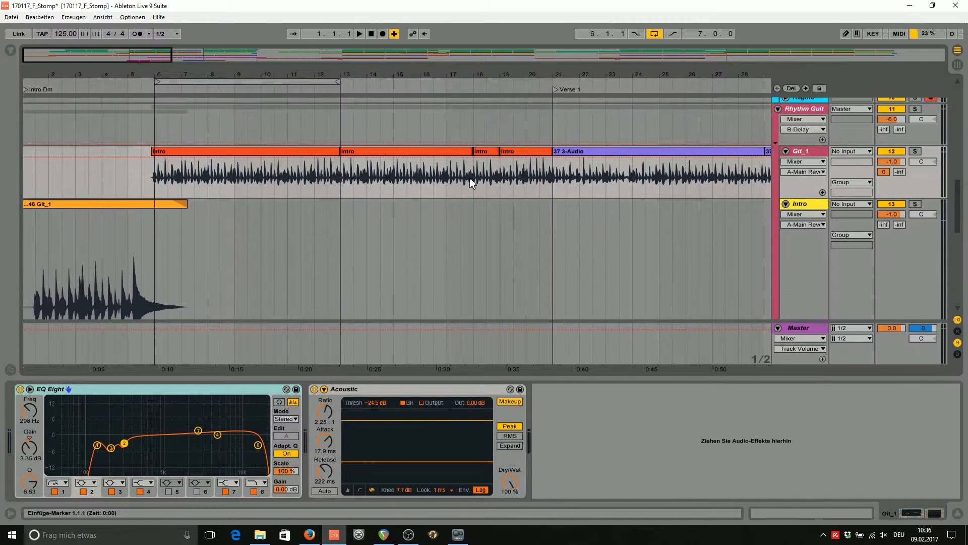
- Examine the drum, bass and guitar tracks across the full length of the song
scroll(624, 101, "up", 6)
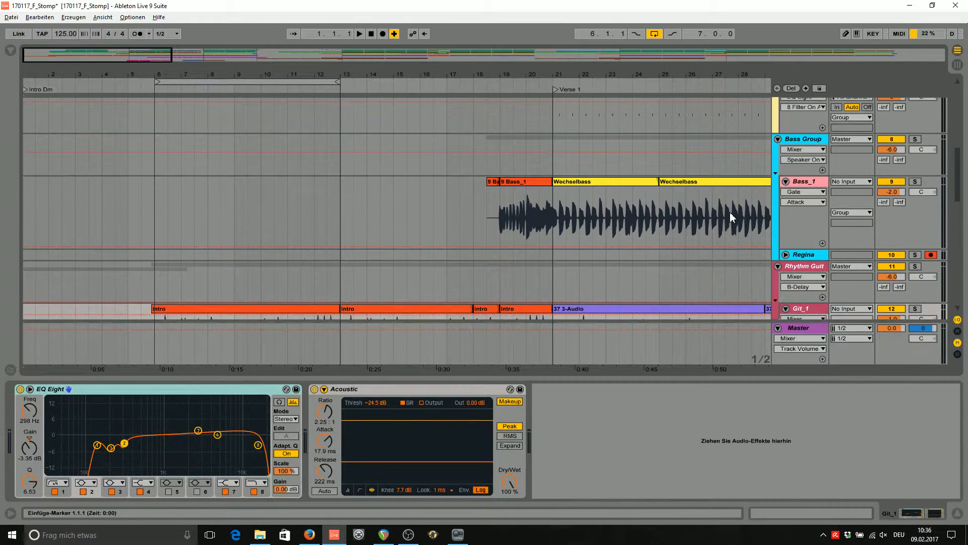
scroll(733, 217, "up", 10)
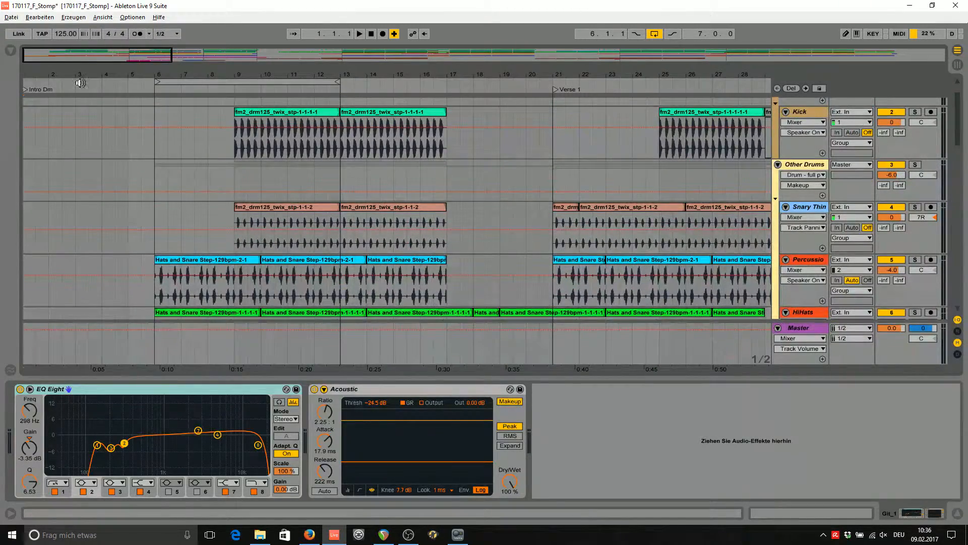
left_click_drag(82, 63, 81, 26)
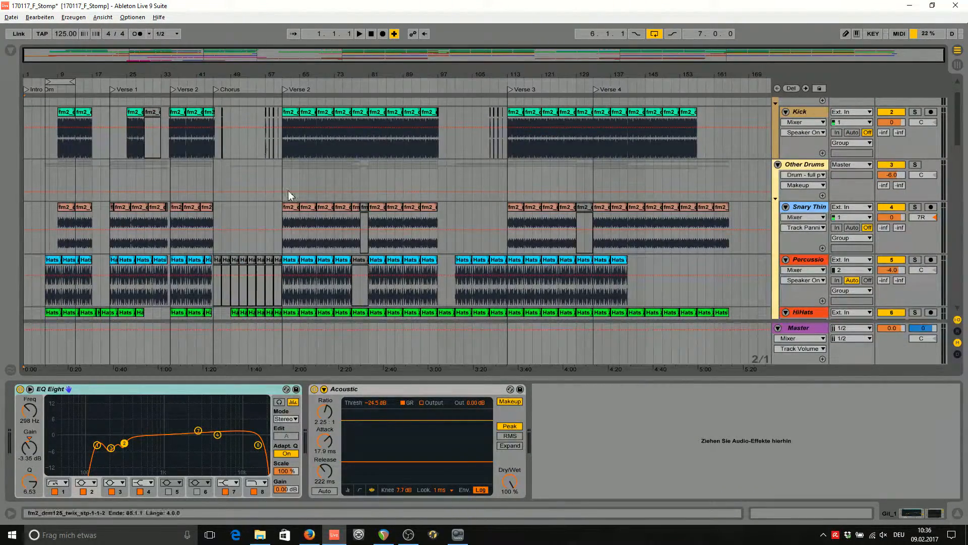
scroll(196, 290, "down", 15)
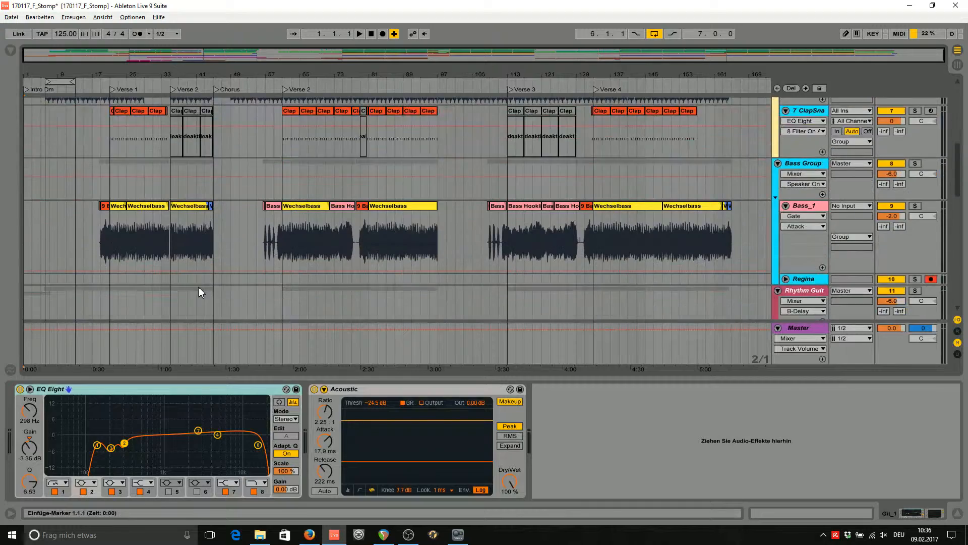
scroll(201, 287, "down", 3)
scroll(201, 285, "up", 5)
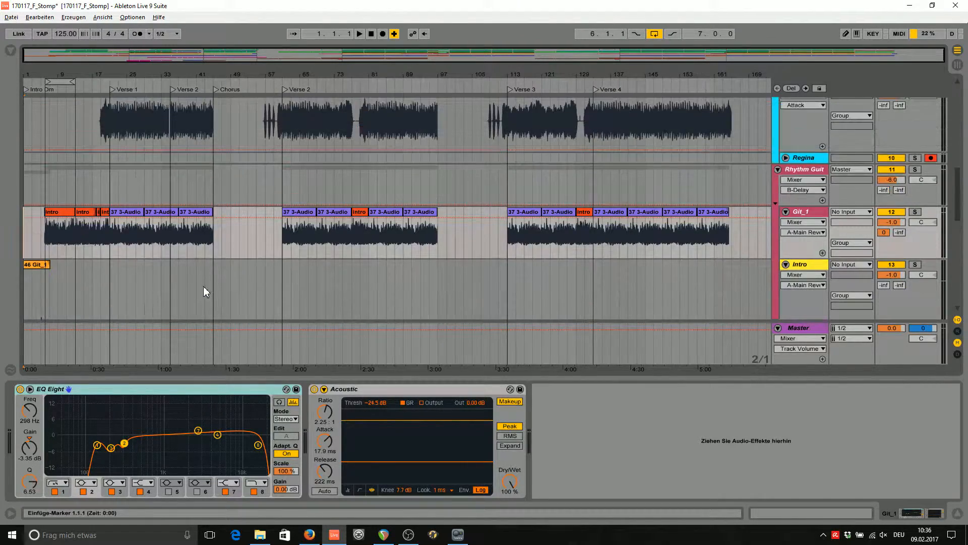
scroll(204, 286, "down", 3)
scroll(400, 251, "down", 10)
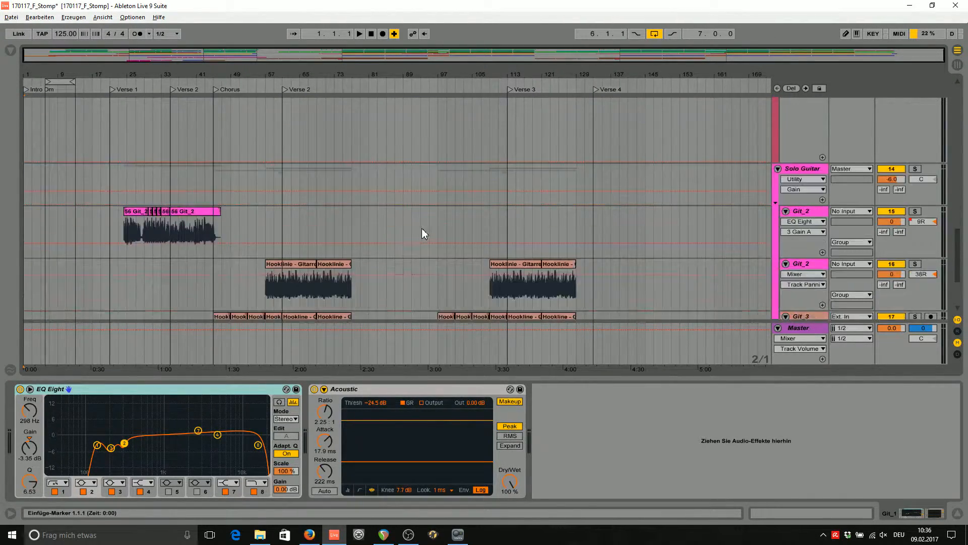
- Play a passage from the second Verse 2 marker at bar 61 and collapse the enlarged EQ Eight display on Git_2
left_click(281, 141)
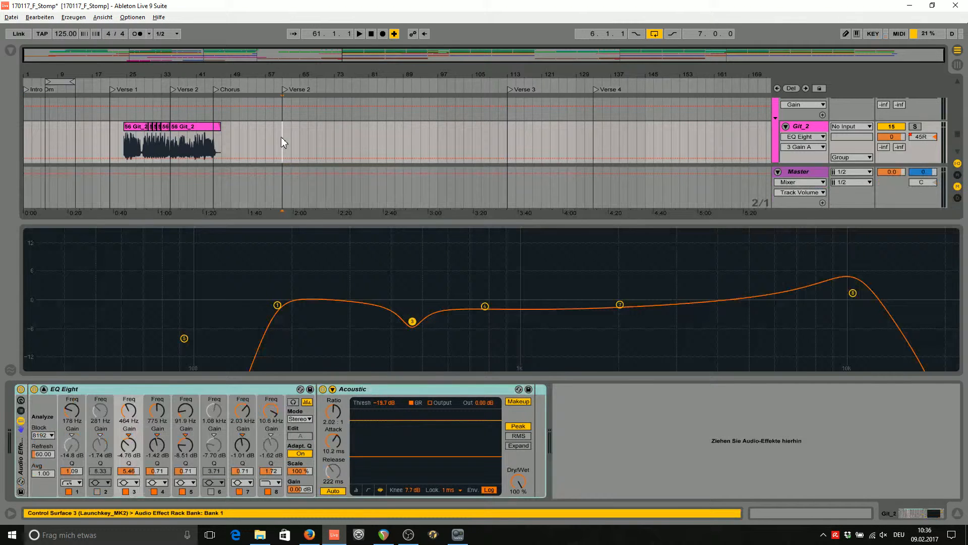
key("space")
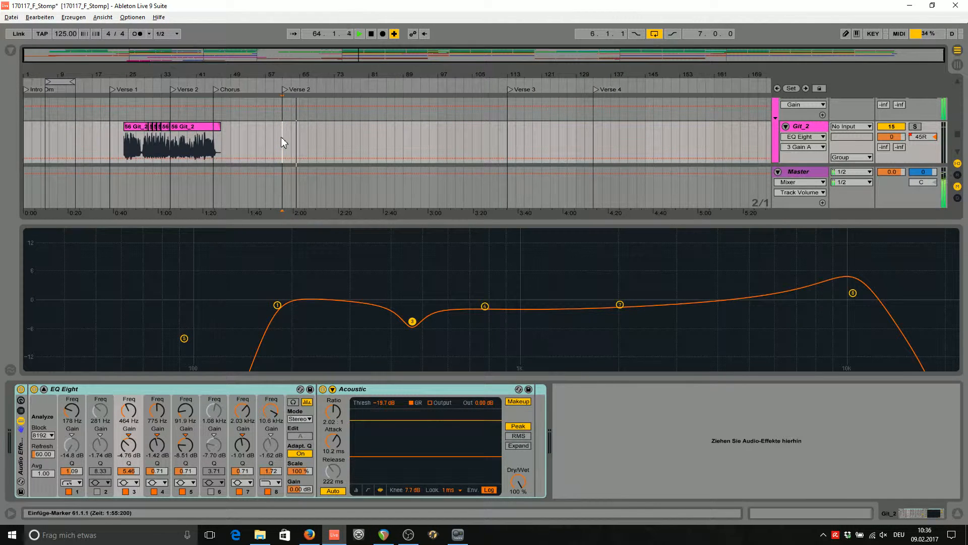
key("space")
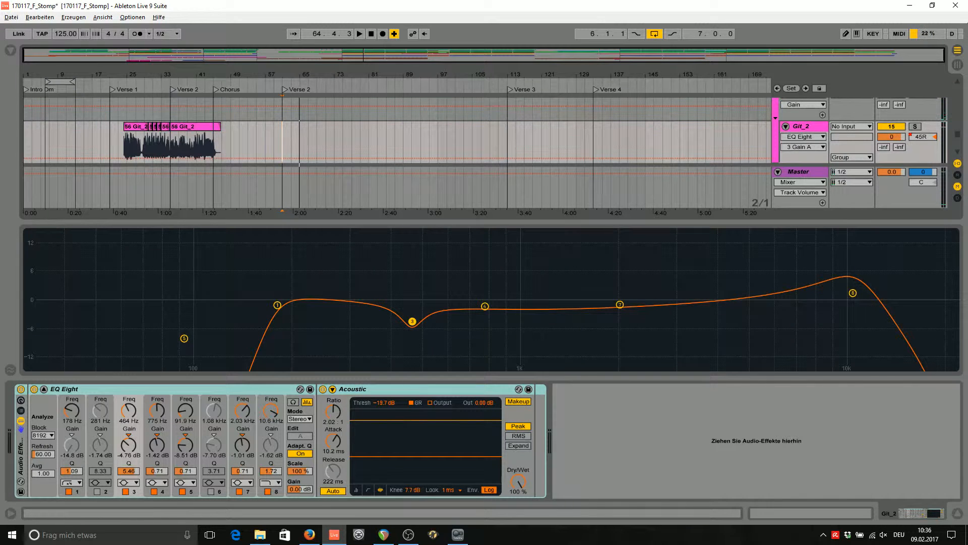
left_click(44, 389)
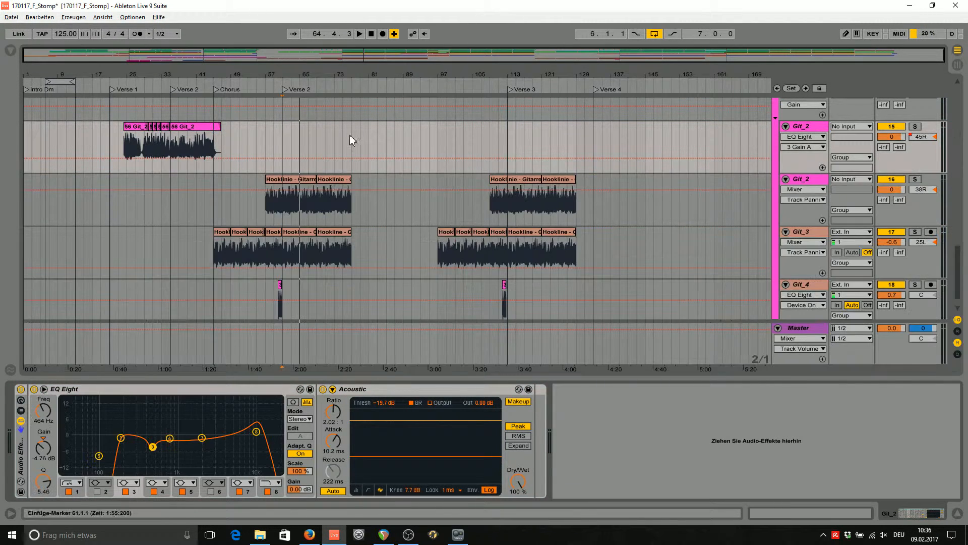
- Examine the bass and guitar clips from the intro to Verse 2, ending at the opening guitar clip on the Intro track
scroll(280, 215, "up", 5)
scroll(281, 216, "up", 6)
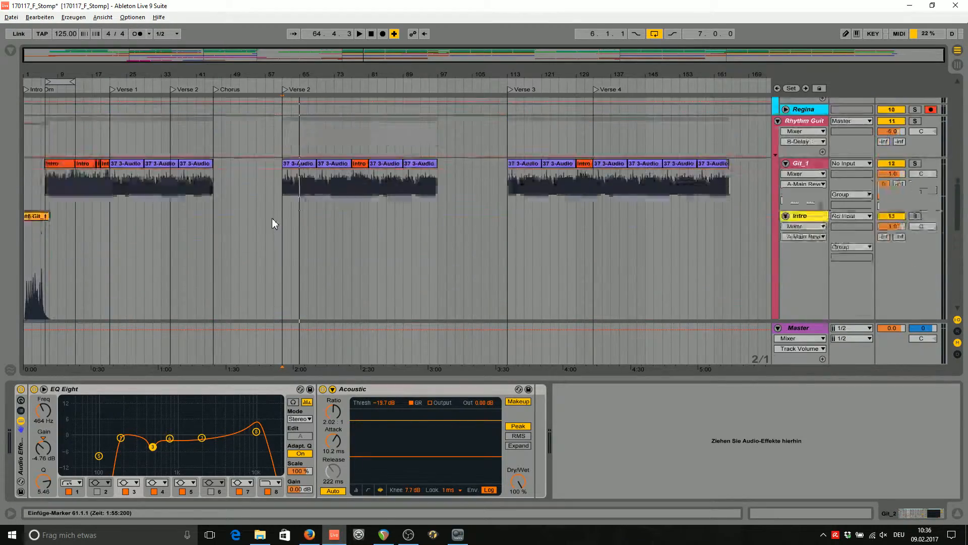
left_click_drag(322, 58, 322, 83)
scroll(140, 196, "left", 5)
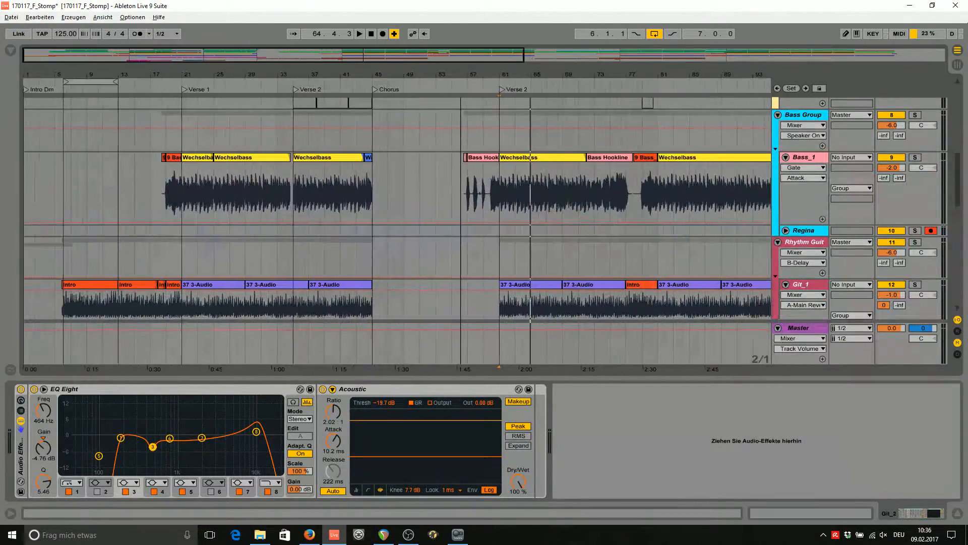
scroll(183, 237, "down", 5)
scroll(579, 189, "down", 3)
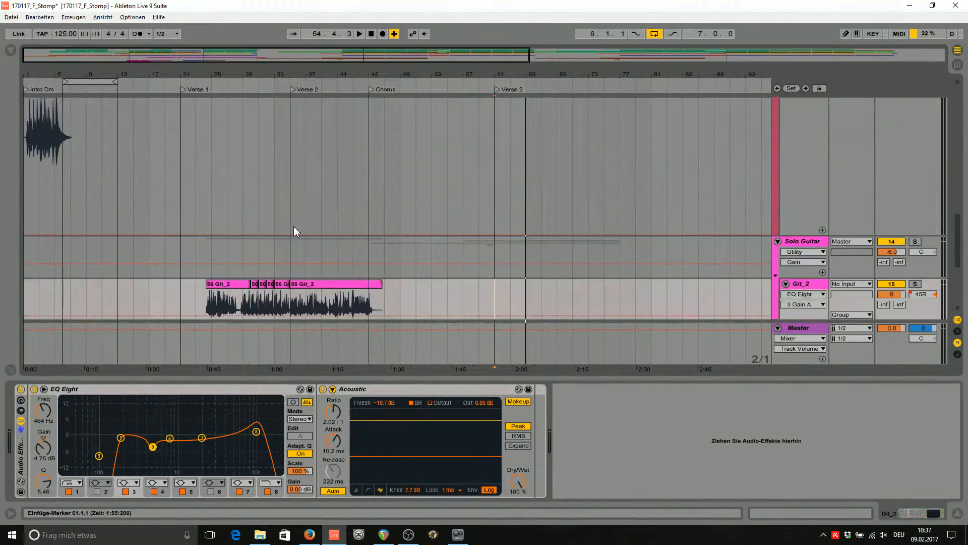
scroll(805, 234, "down", 3)
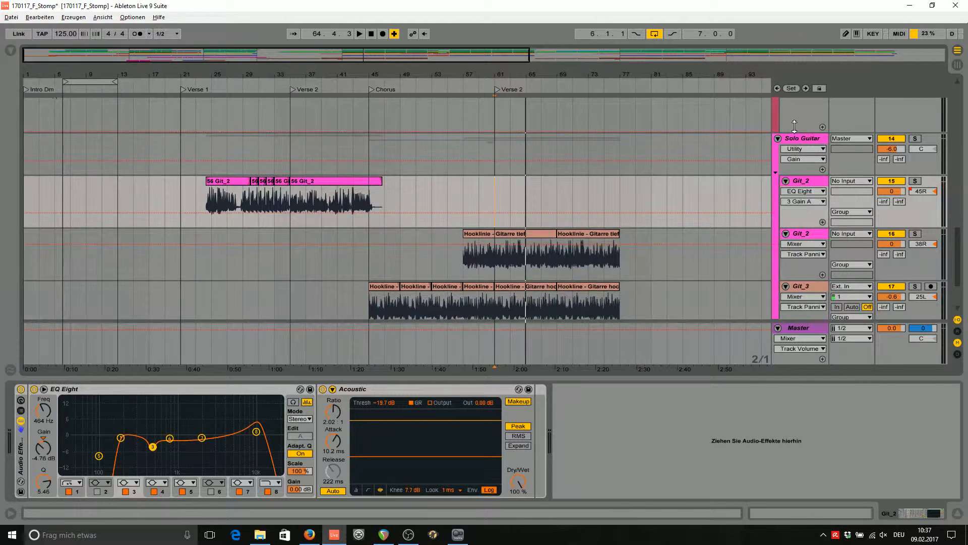
scroll(694, 192, "up", 6)
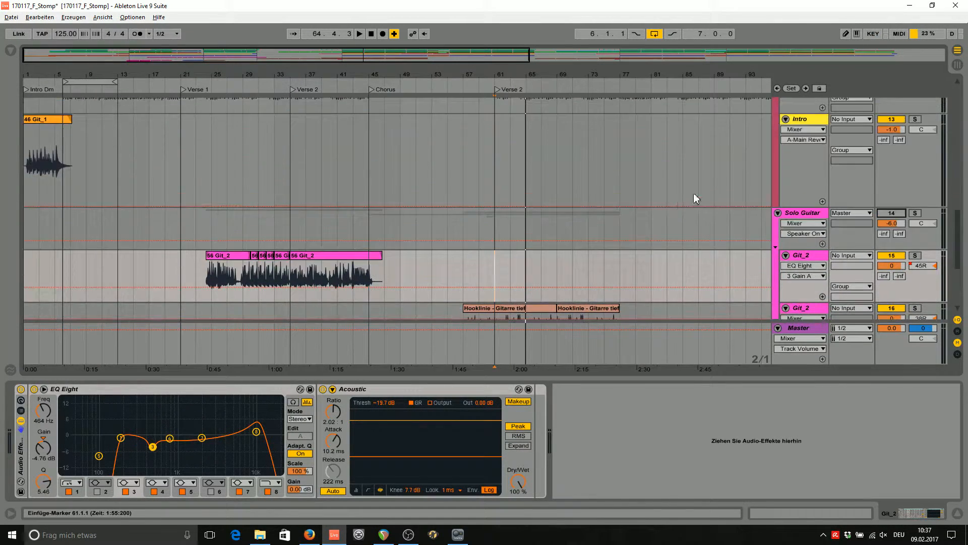
left_click_drag(200, 54, 171, 109)
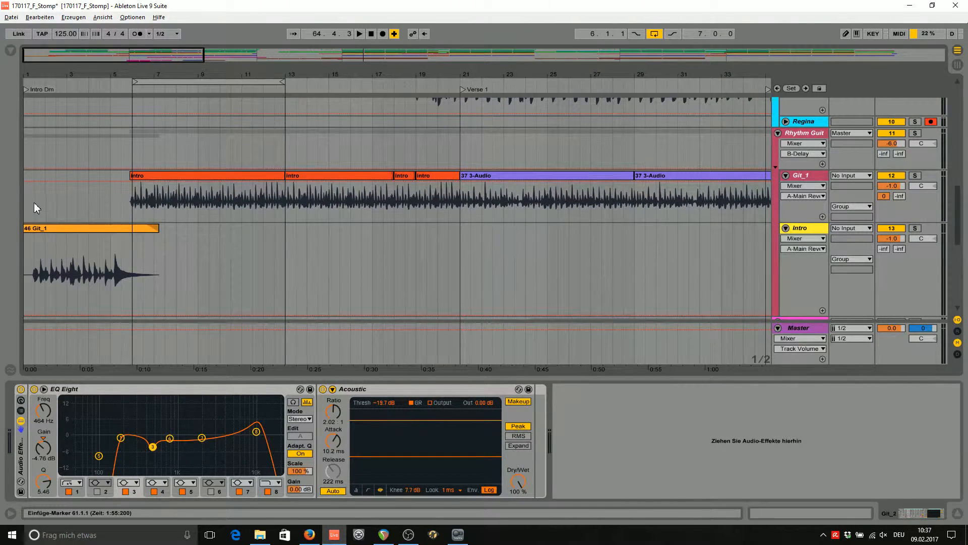
- Switch off elysia niveau filter, EQ Eight, Acoustic and Auto Filter on the Intro track and play its clip from bar 1.3
left_click(803, 230)
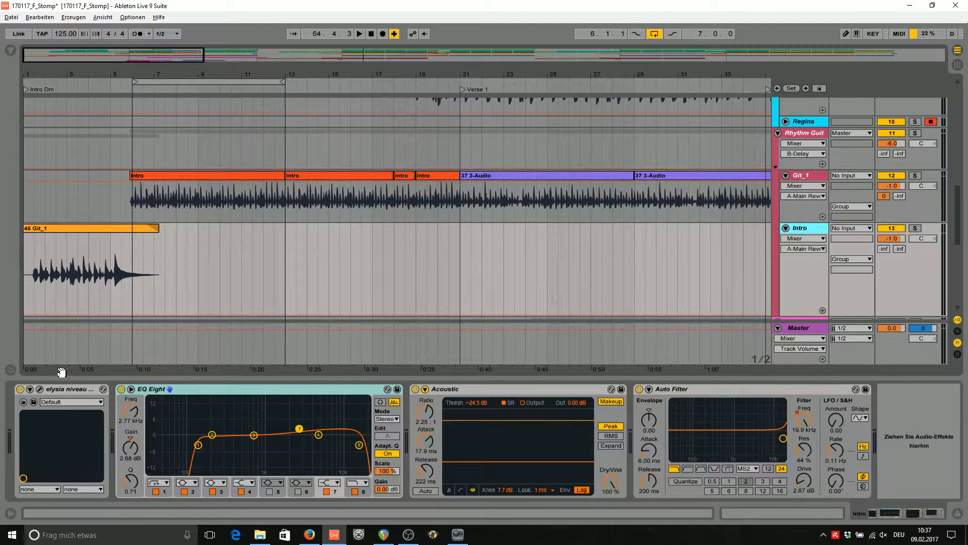
left_click(19, 388)
left_click(121, 389)
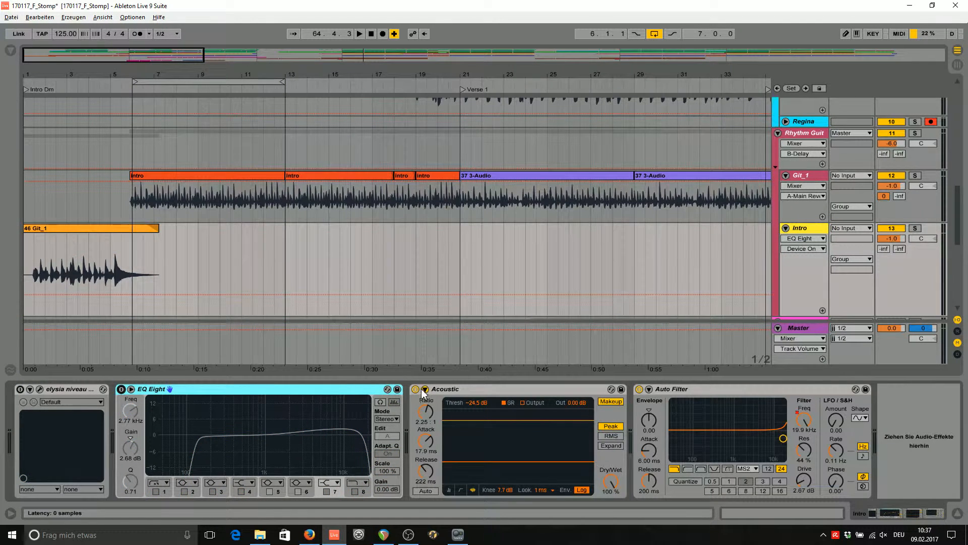
left_click(415, 388)
left_click(639, 389)
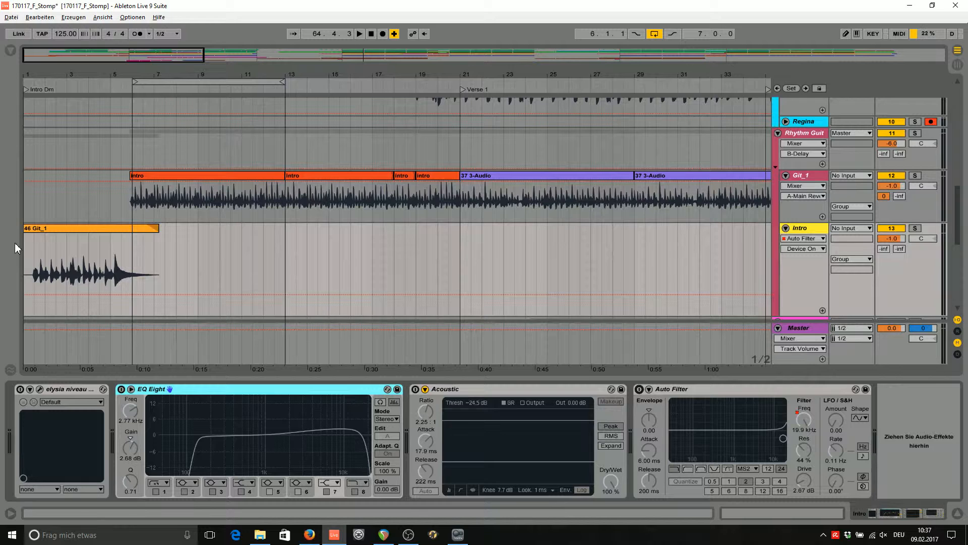
left_click(35, 259)
key("space")
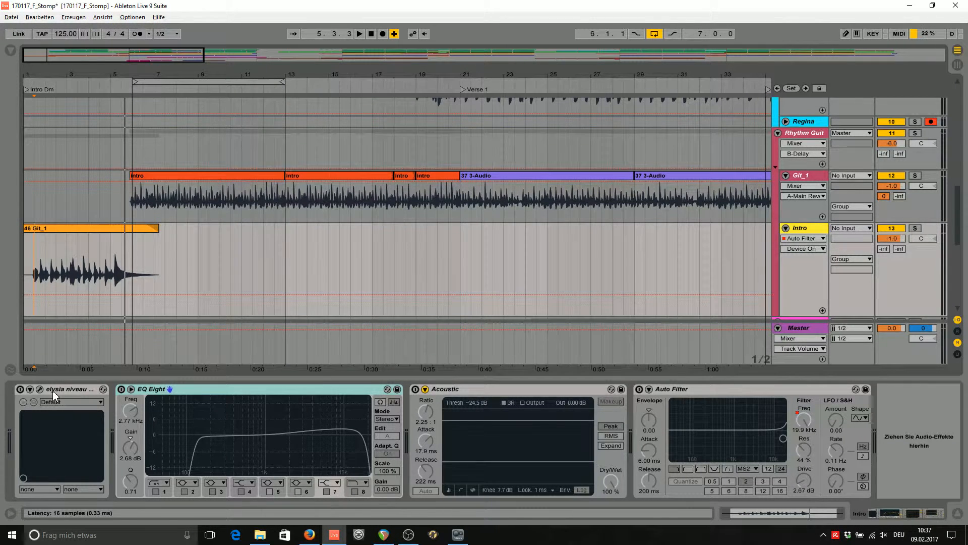
- Switch the Intro track's elysia niveau filter back on and inspect the EQ Freq and EQ Gain knobs in its plug-in window
left_click(20, 390)
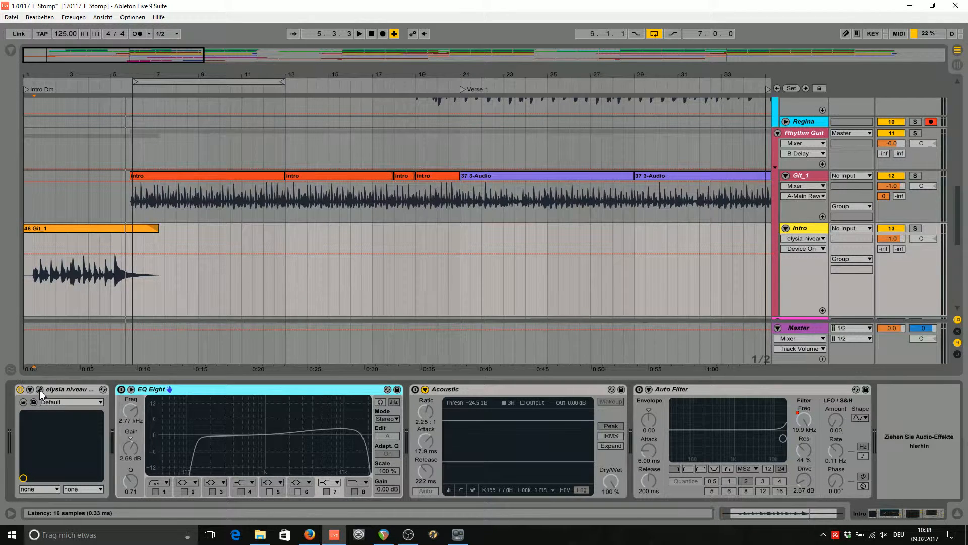
left_click(40, 389)
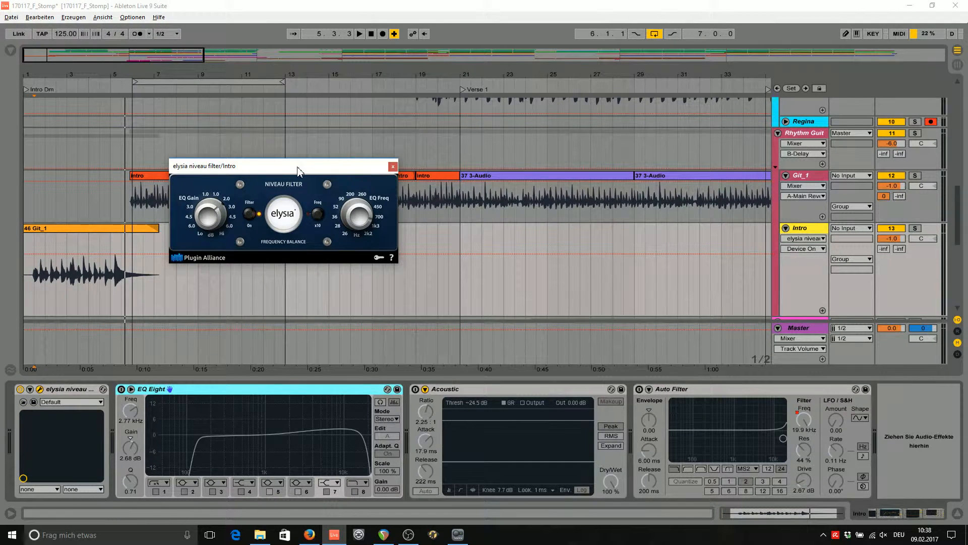
left_click_drag(297, 170, 309, 171)
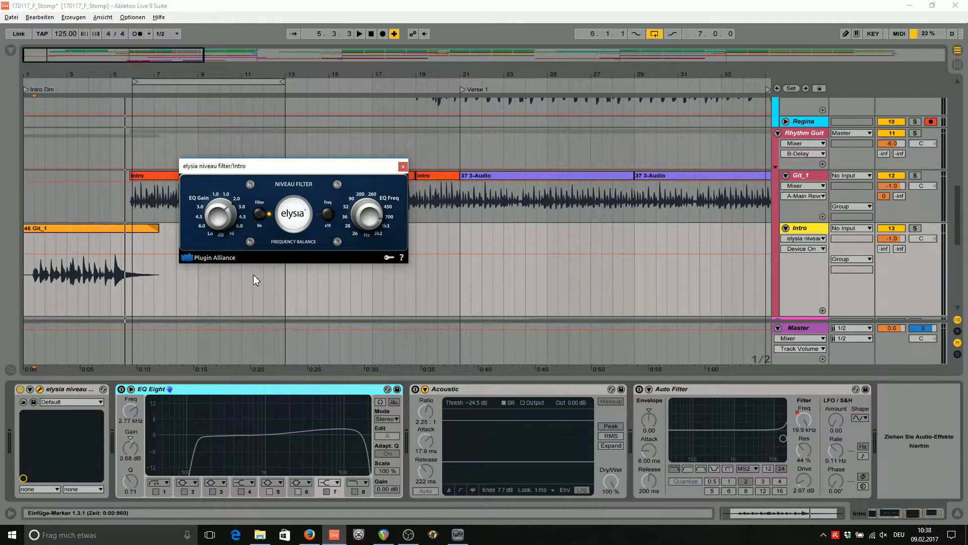
left_click(371, 223)
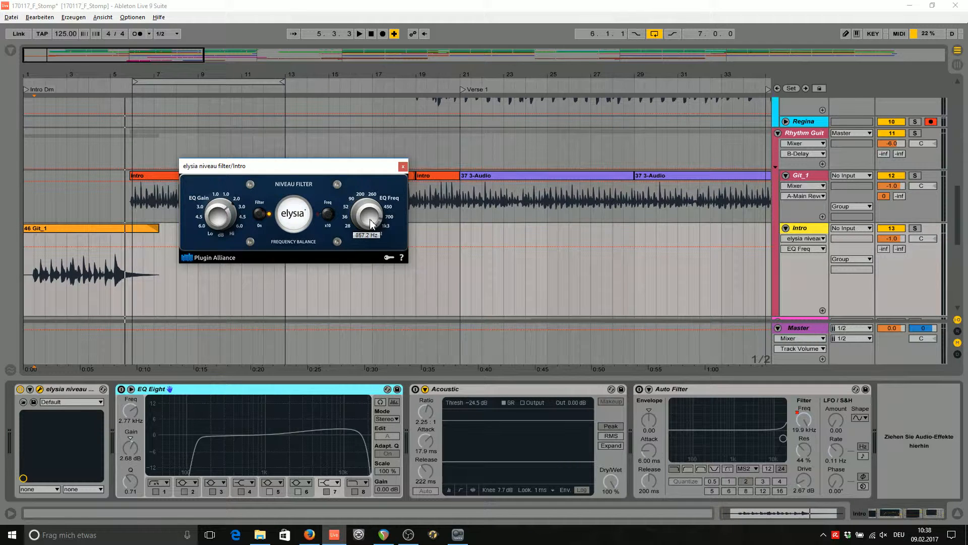
left_click(219, 224)
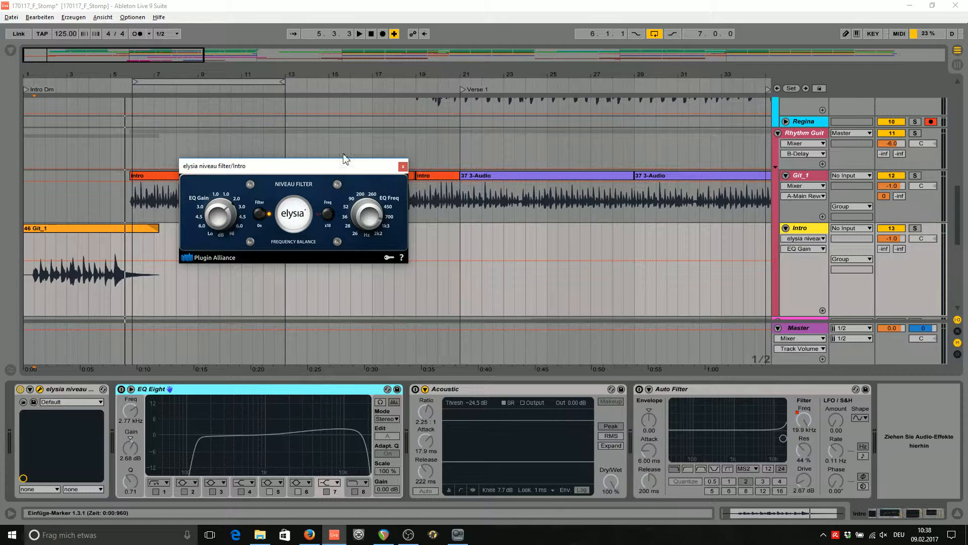
left_click(403, 166)
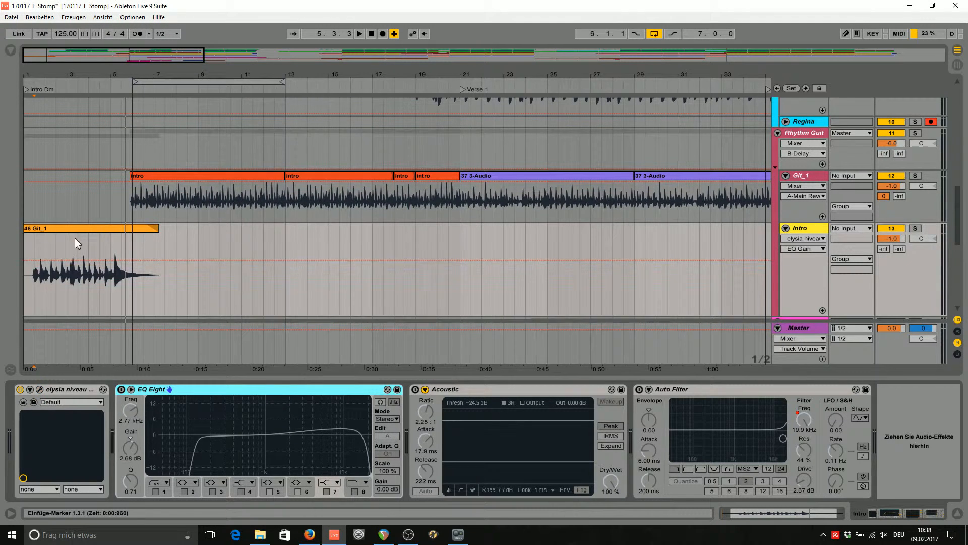
- Play the Intro clip from bar 1.3 while bypassing and re-enabling elysia niveau filter to compare the sound
left_click(34, 255)
key("space")
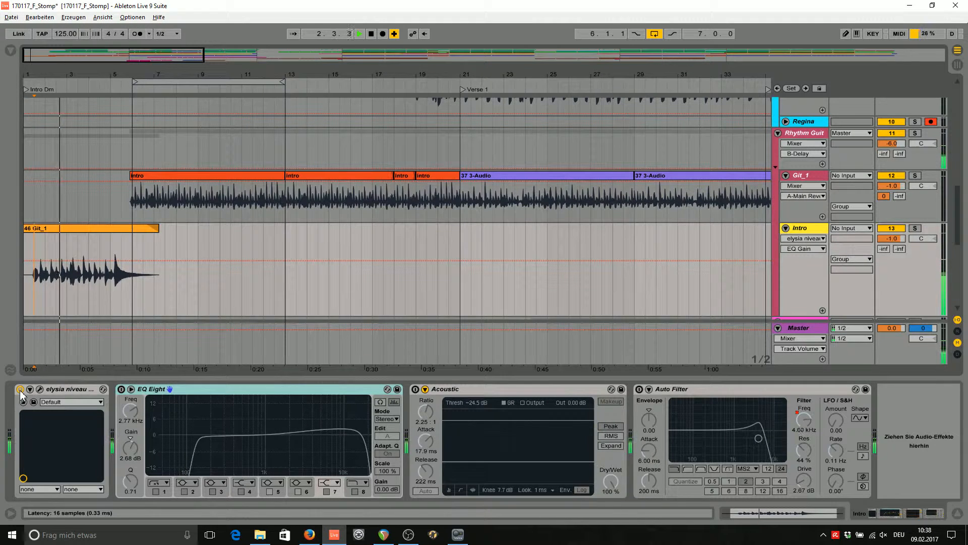
left_click(20, 389)
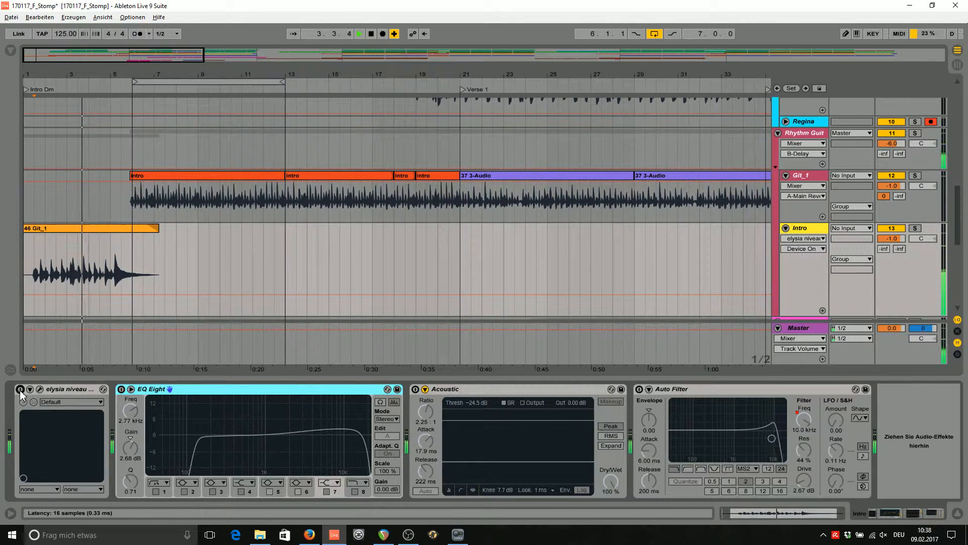
left_click(20, 391)
left_click(21, 391)
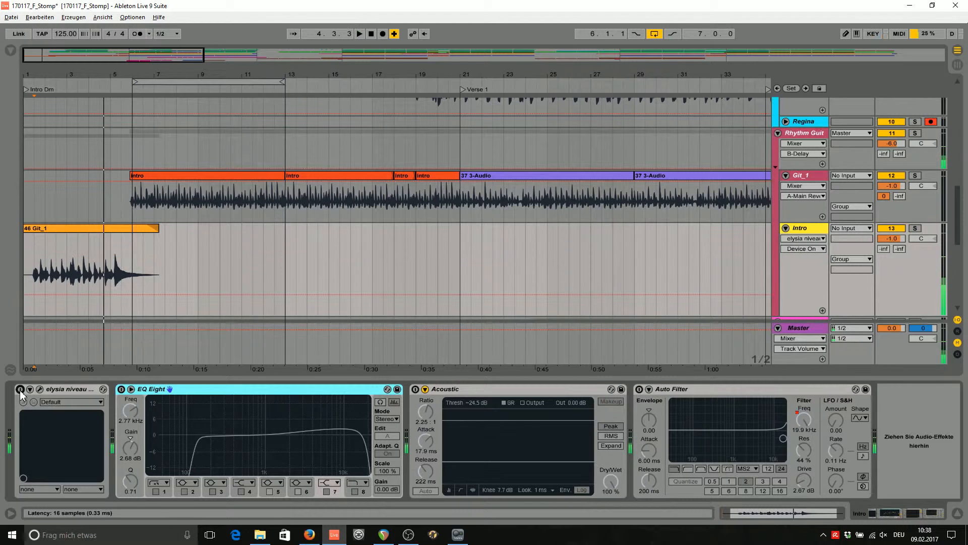
left_click(20, 390)
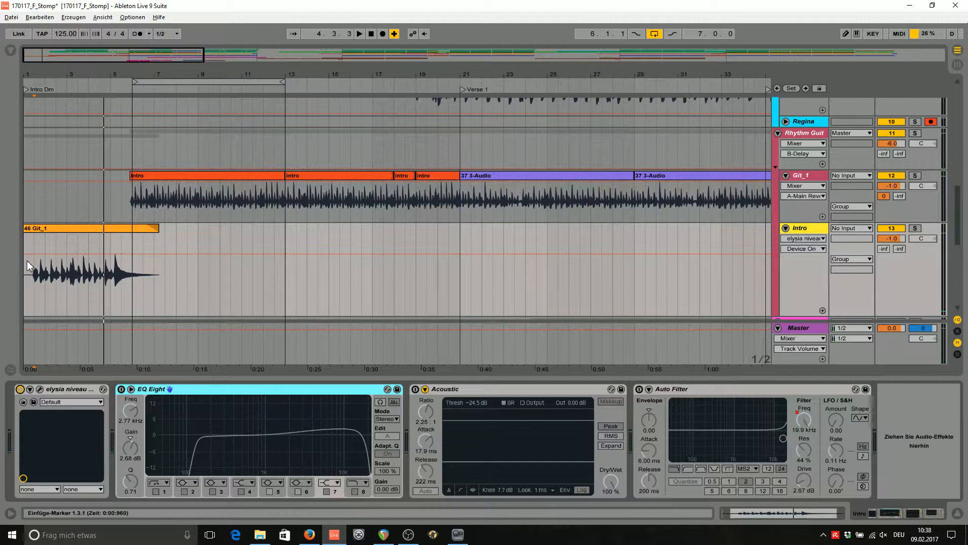
- Switch on the Intro track's EQ Eight, turn off its bands 2 and 3, and play the clip from bar 1.3
left_click(34, 243)
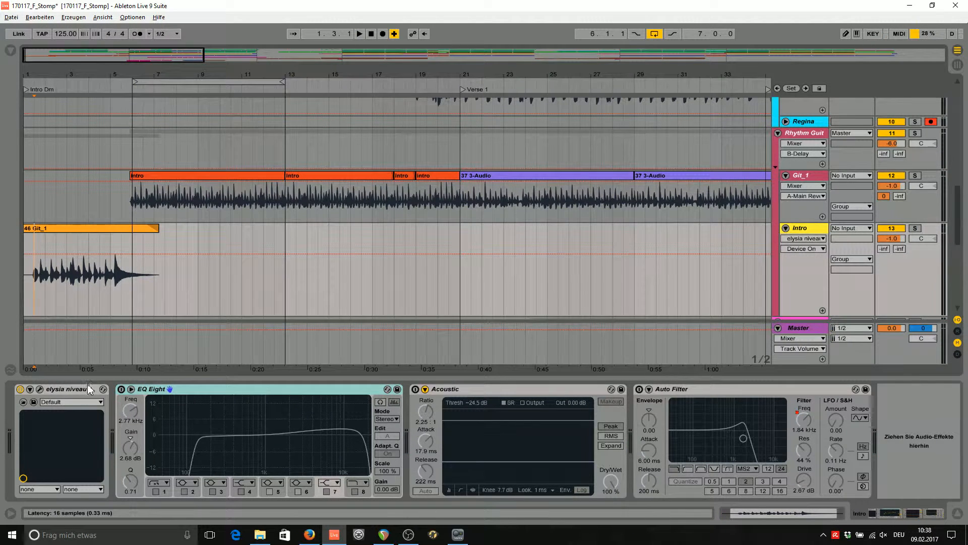
left_click(121, 389)
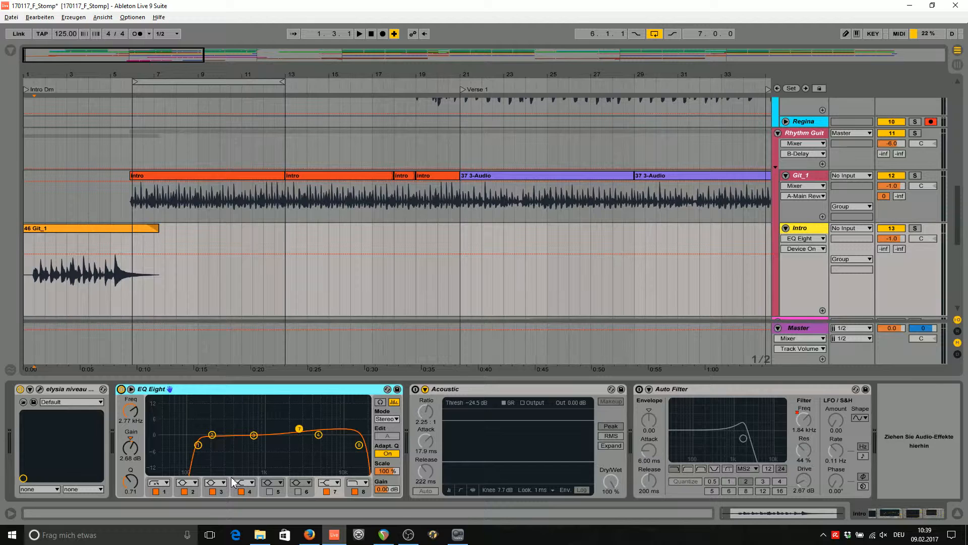
left_click(213, 491)
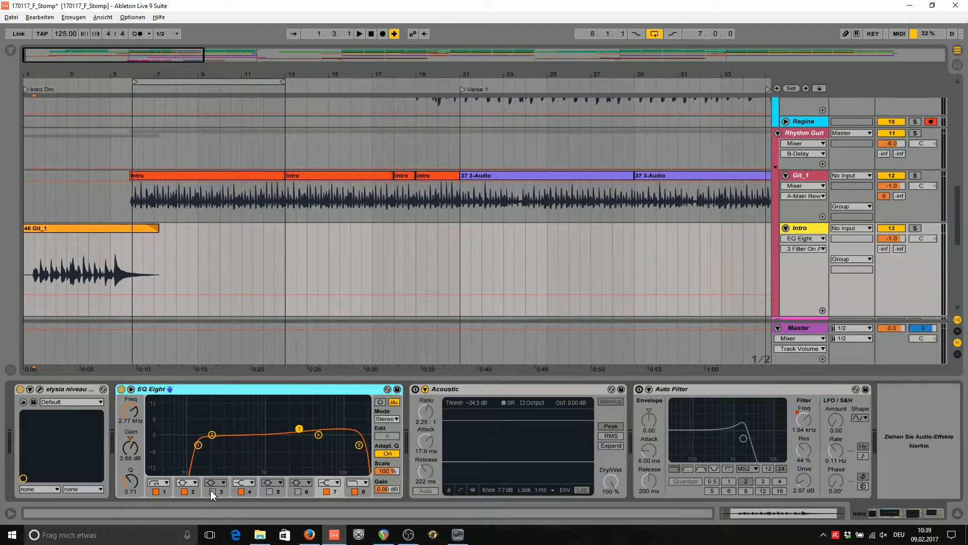
left_click(185, 492)
key("space")
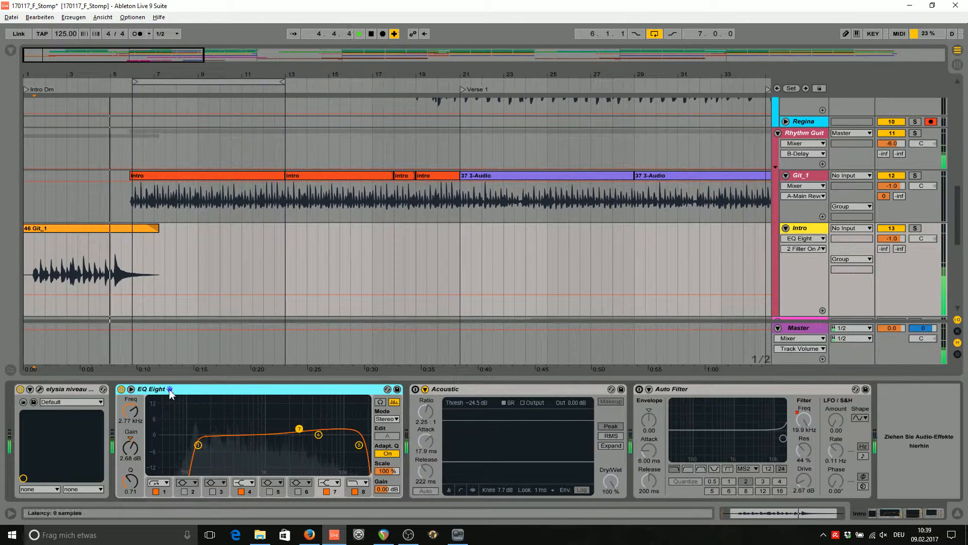
key("space")
- Play the Intro clip from bar 2 with EQ Eight bypassed, and switch the EQ back on to compare
left_click(43, 259)
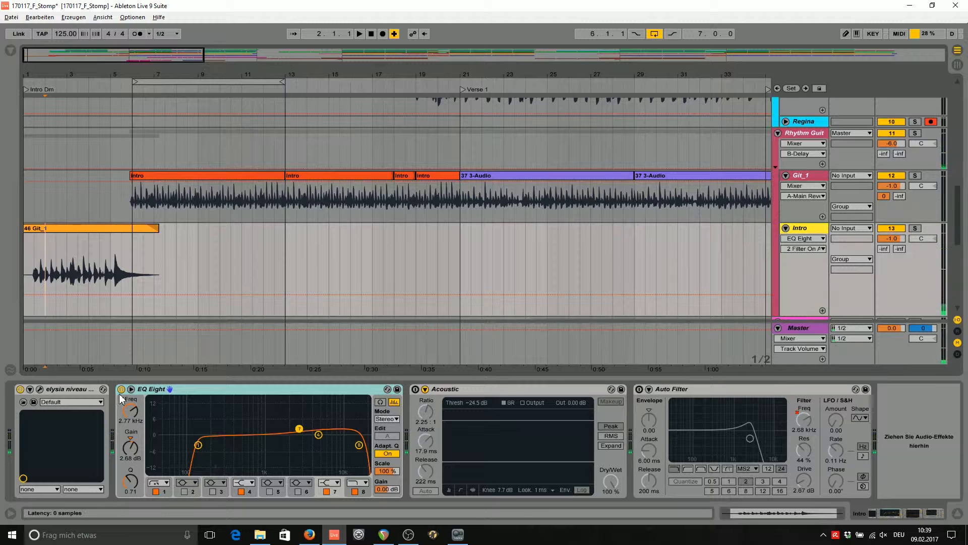
left_click(121, 389)
key("space")
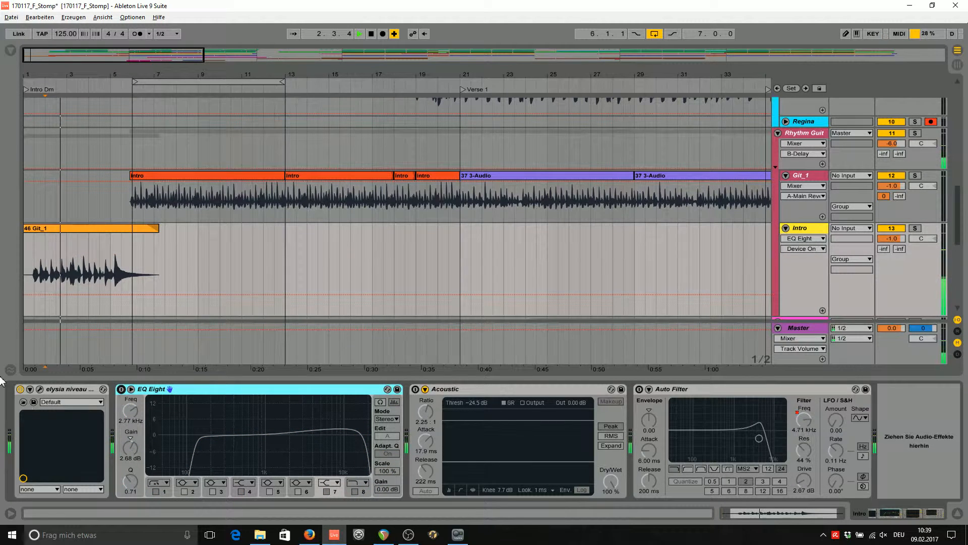
left_click(121, 388)
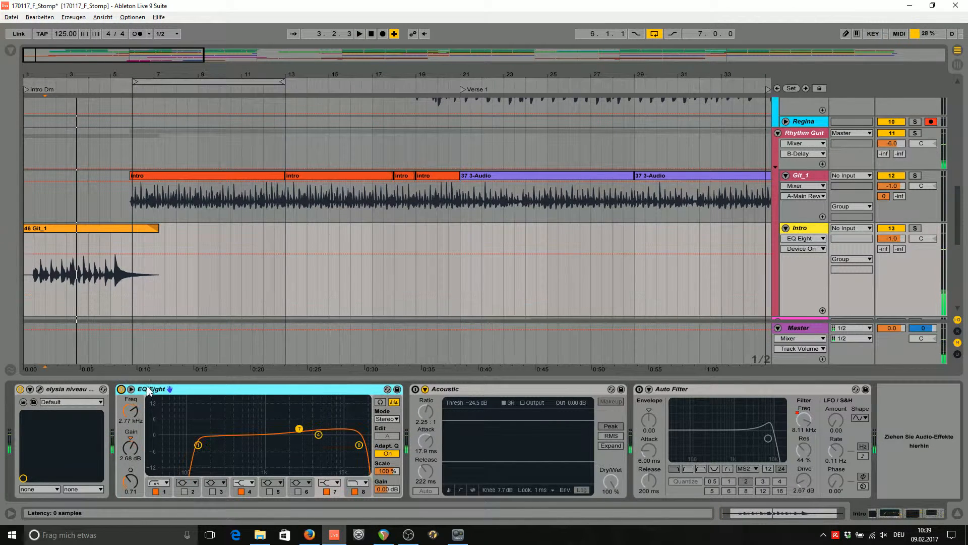
- Switch on the Acoustic compressor on the Intro track and play the clip from bar 1.3
left_click(415, 389)
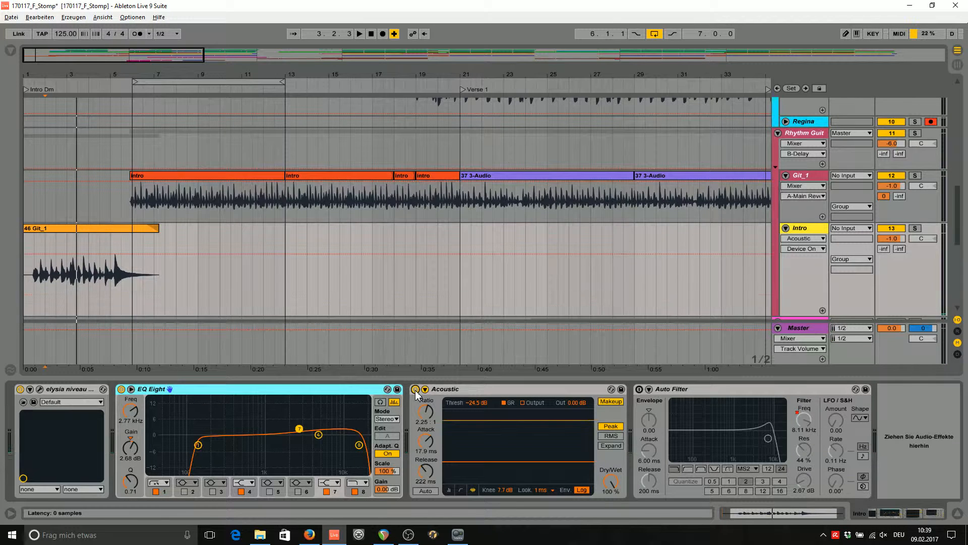
left_click(41, 238)
key("space")
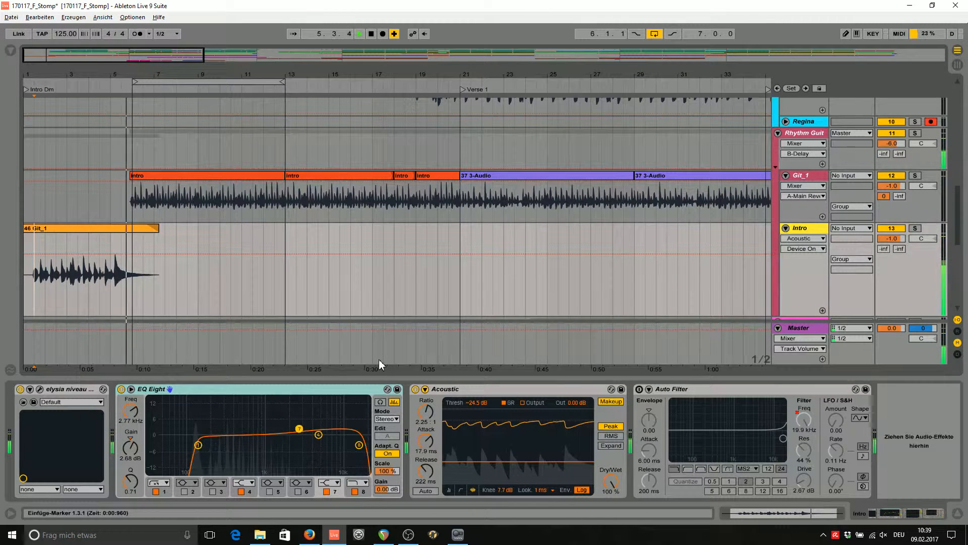
key("space")
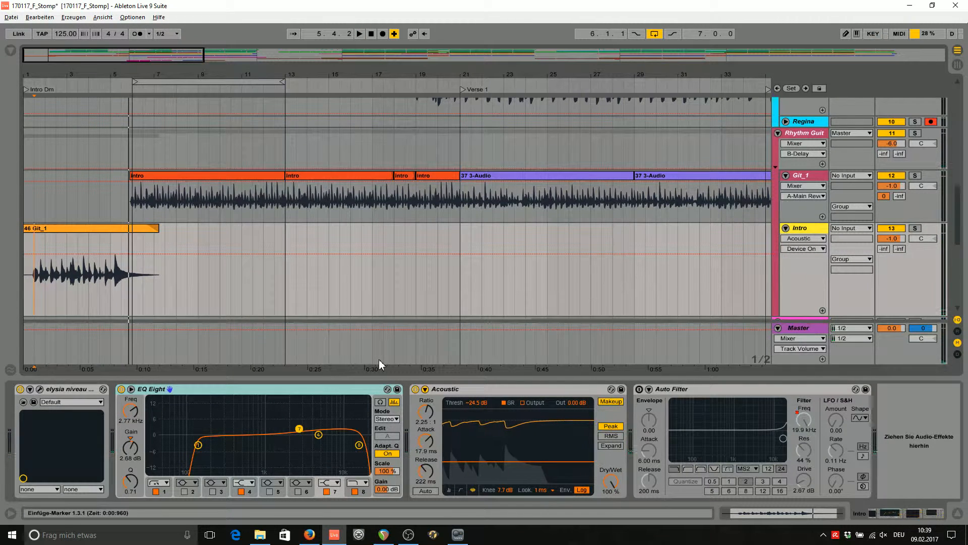
- Set the Acoustic compressor's Release to 6.35 ms while the Intro clip plays
key("space")
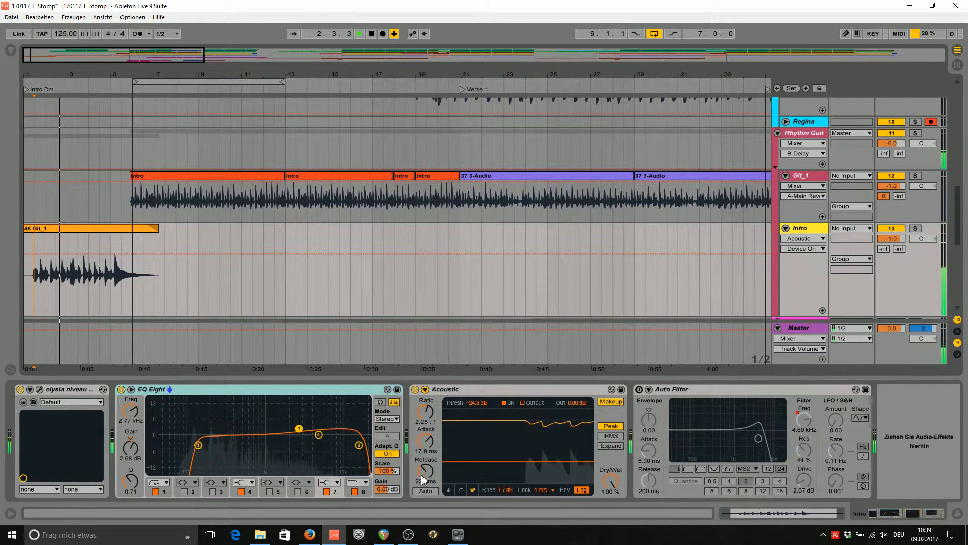
mouse_move(427, 476)
left_mouse_down()
mouse_move(426, 496)
mouse_move(426, 475)
left_mouse_up()
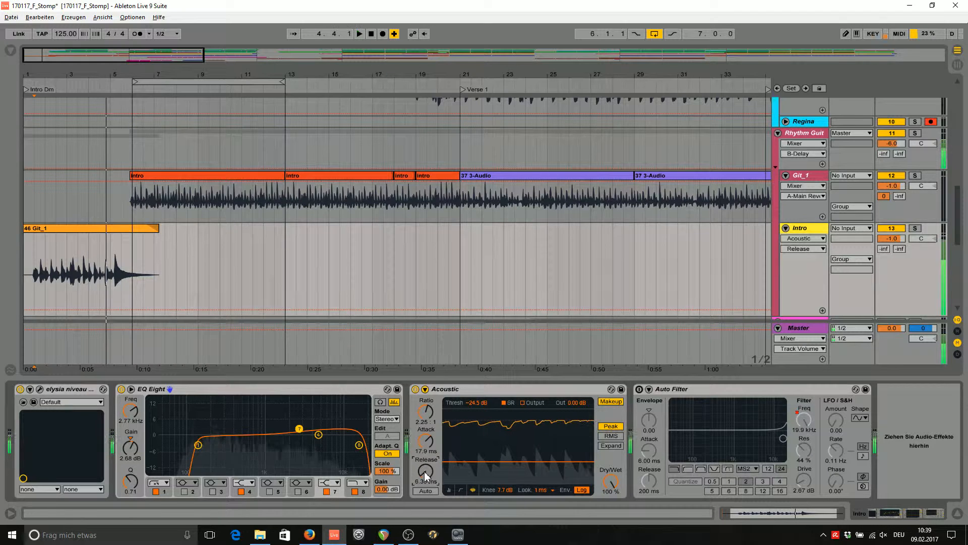
key("space")
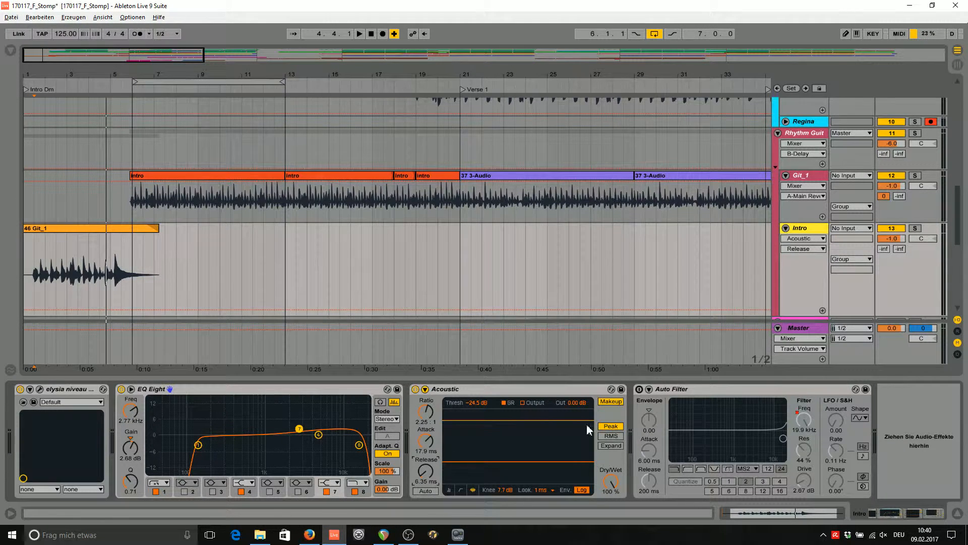
- Switch on Auto Filter and display its Frequency automation on the Intro track, checking the automation device and parameter choices
left_click(639, 389)
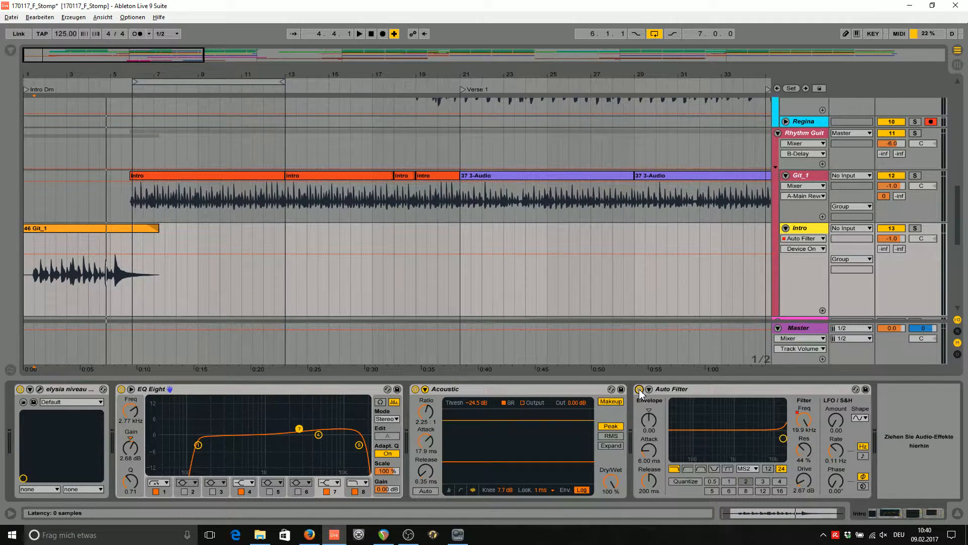
left_click(803, 430)
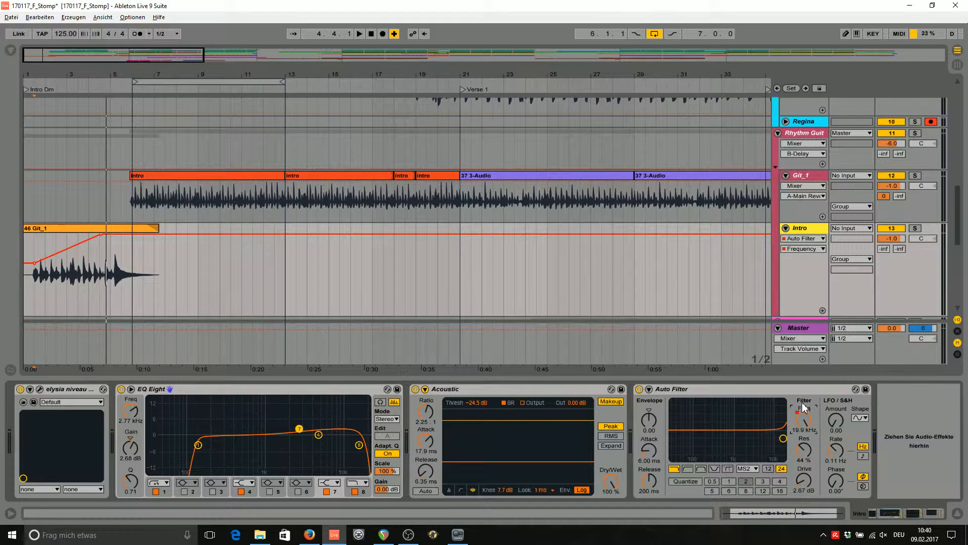
left_click(819, 239)
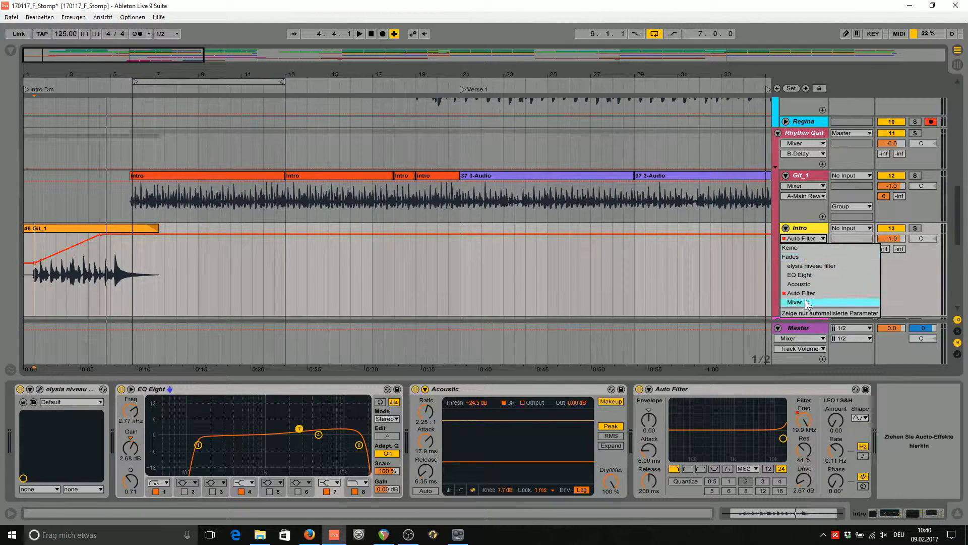
left_click(817, 241)
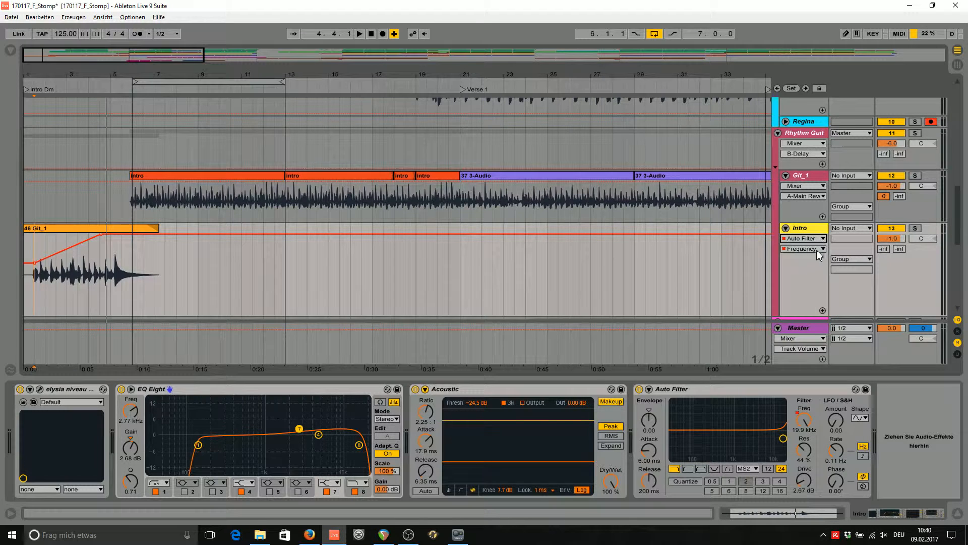
left_click(815, 250)
left_click(815, 250)
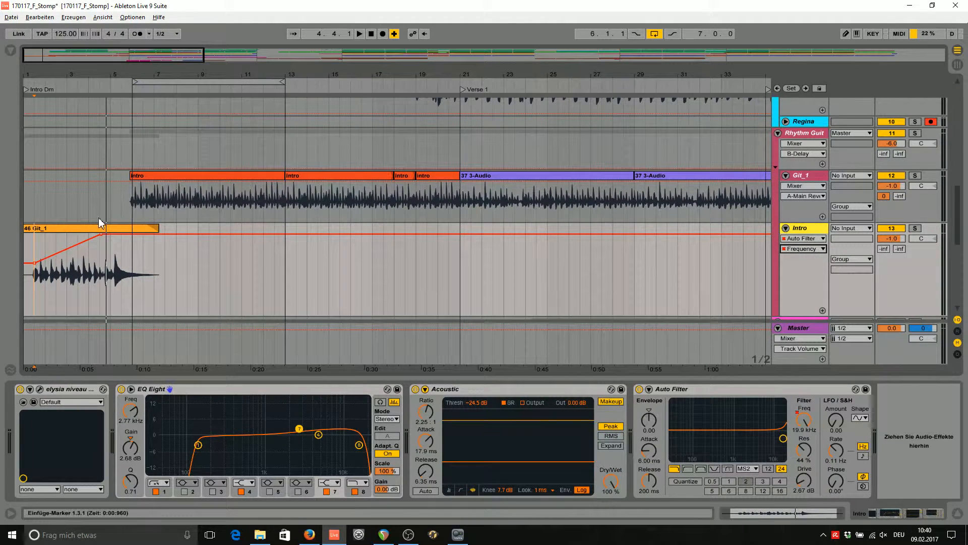
- Examine the Frequency automation line beyond the Intro clip and place the insert marker at bar 17.3
left_click(308, 234)
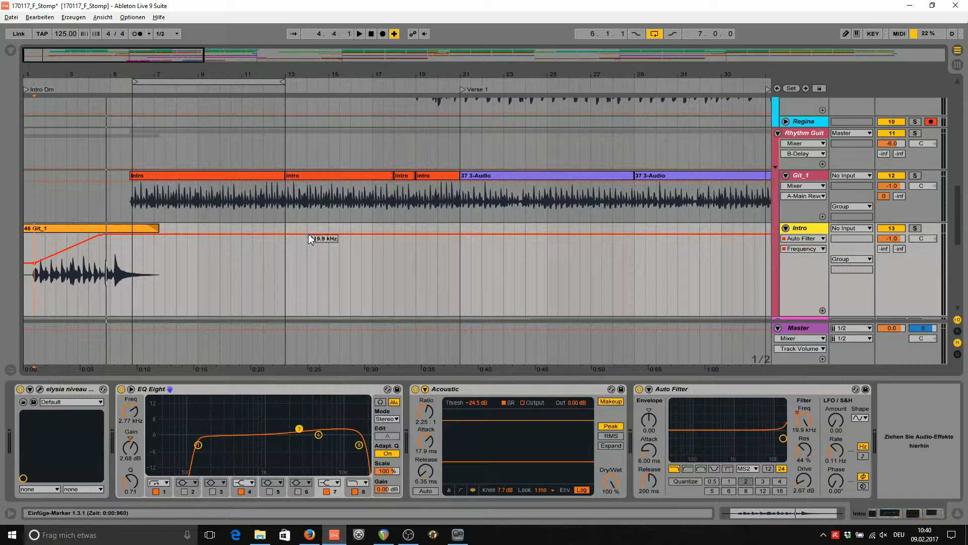
left_click(464, 234)
mouse_move(384, 236)
left_mouse_down()
mouse_move(386, 316)
mouse_move(386, 245)
left_mouse_up()
left_click(384, 244)
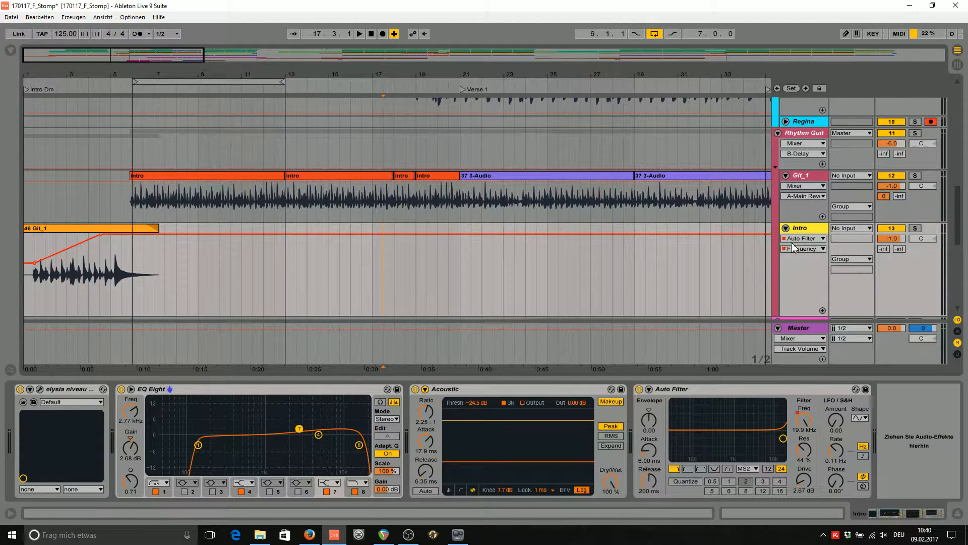
- Override Auto Filter's automated Freq by lowering it manually, and re-enable the parameter's automation
right_click(804, 426)
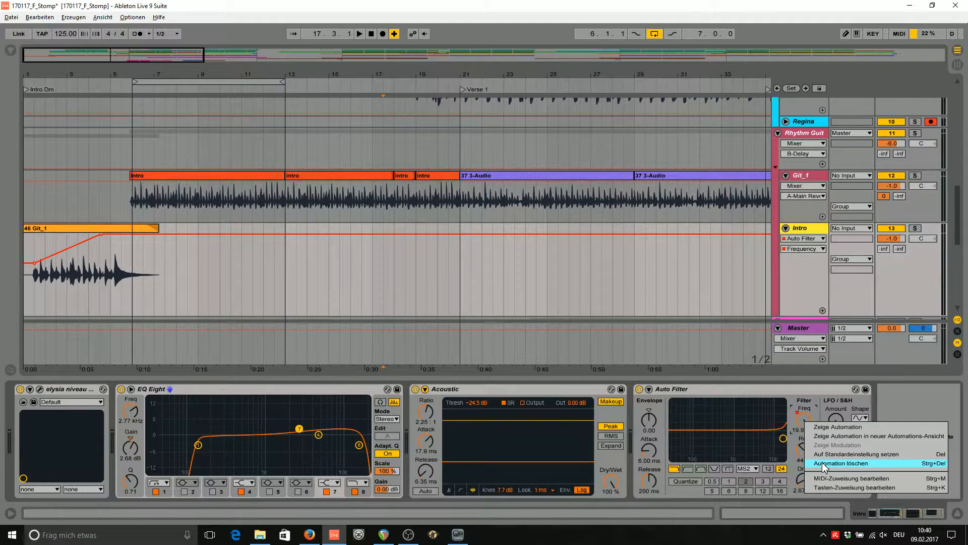
left_click(803, 426)
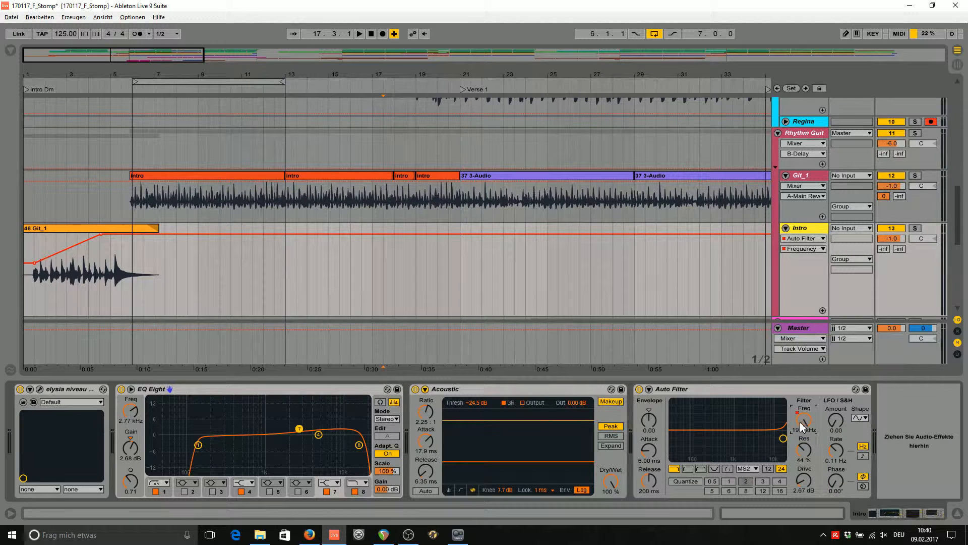
mouse_move(803, 422)
left_mouse_down()
mouse_move(803, 468)
mouse_move(803, 437)
left_mouse_up()
right_click(802, 419)
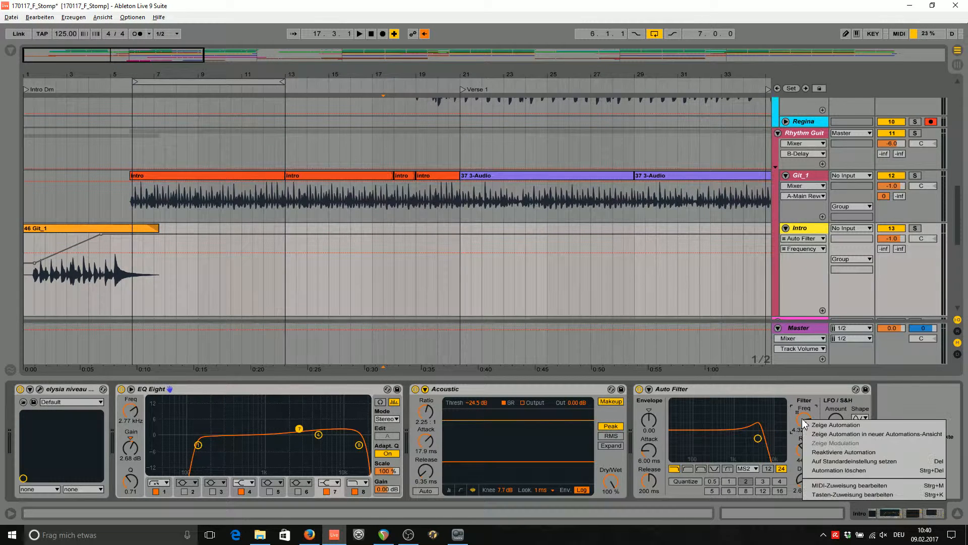
left_click(827, 451)
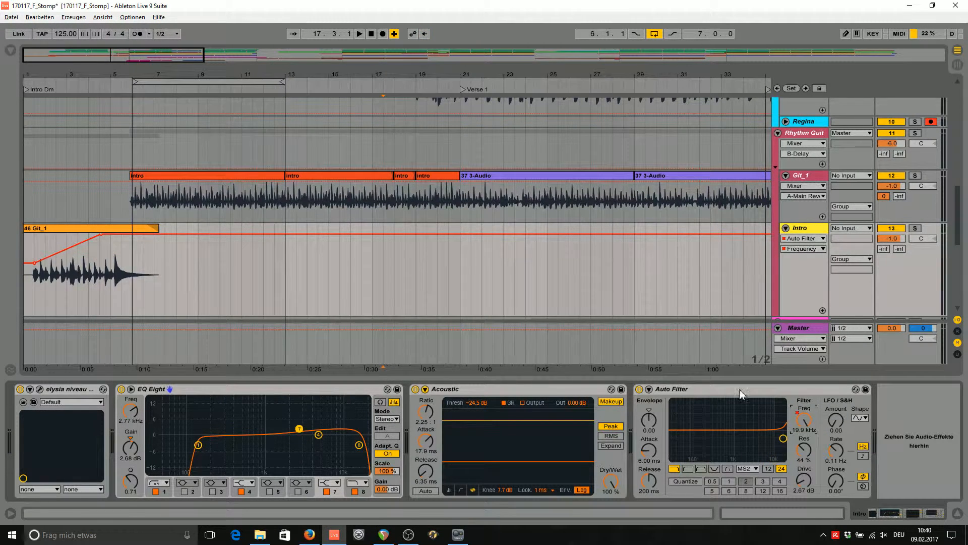
- Play the Intro clip from bar 1.3 with all four effects and the Auto Filter frequency automation active
left_click(34, 239)
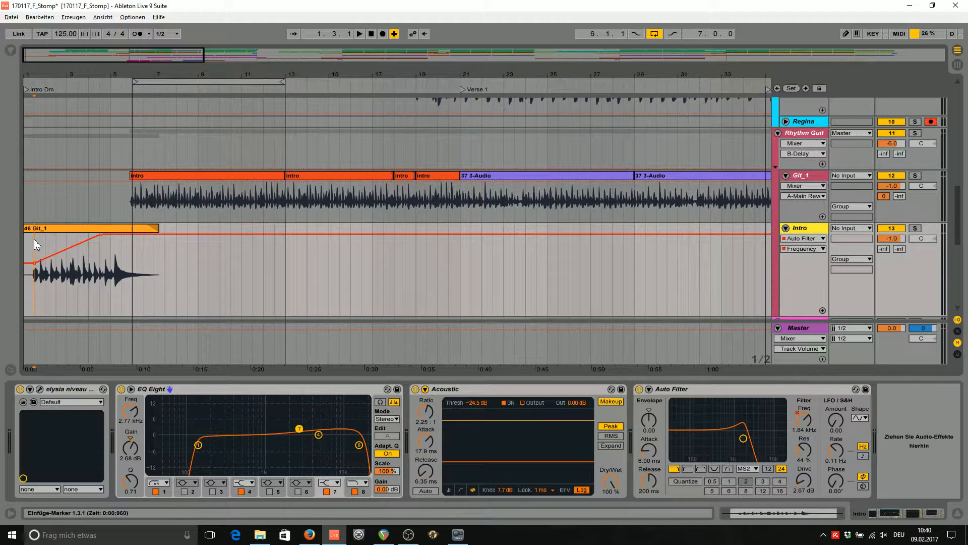
key("space")
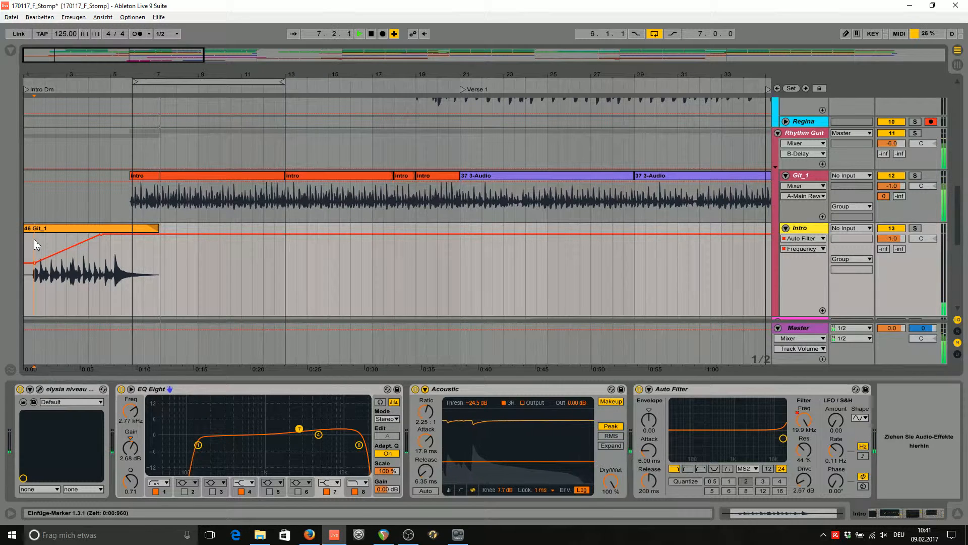
key("space")
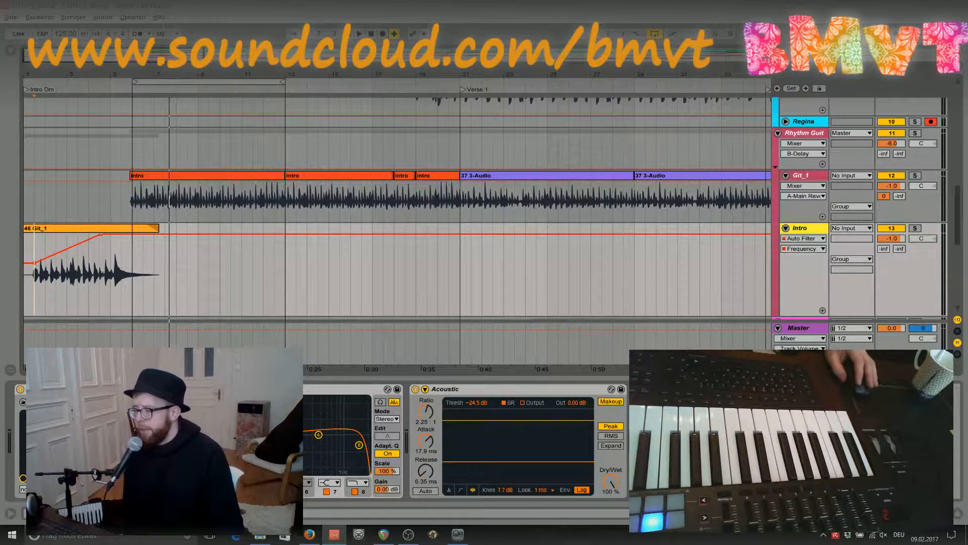
- View the filter circuit types available in Auto Filter and keep MS2 selected
left_click(55, 402)
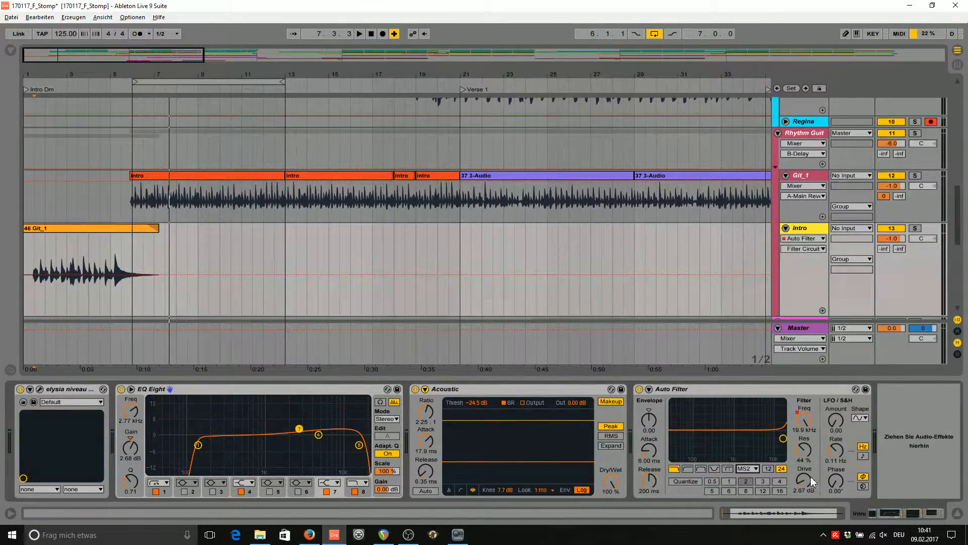
left_click(751, 468)
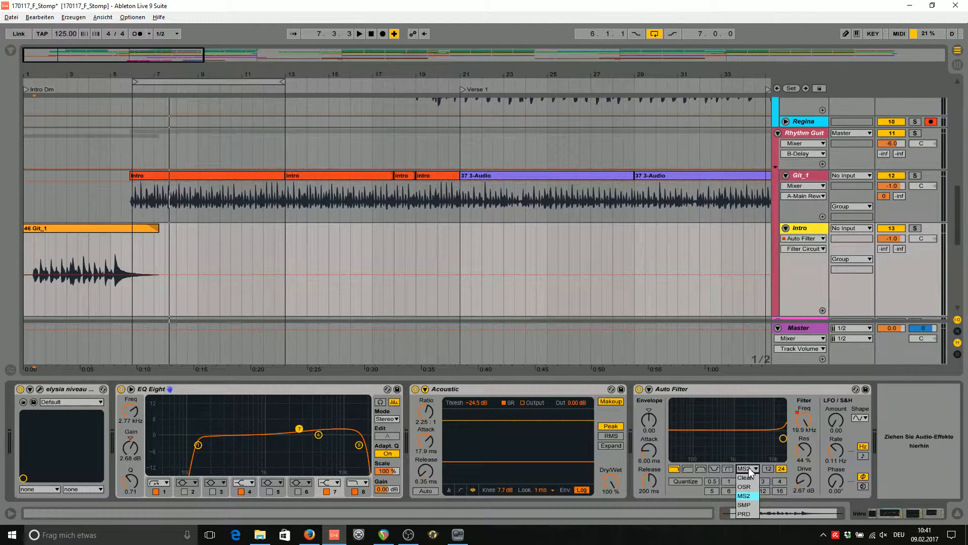
left_click(754, 469)
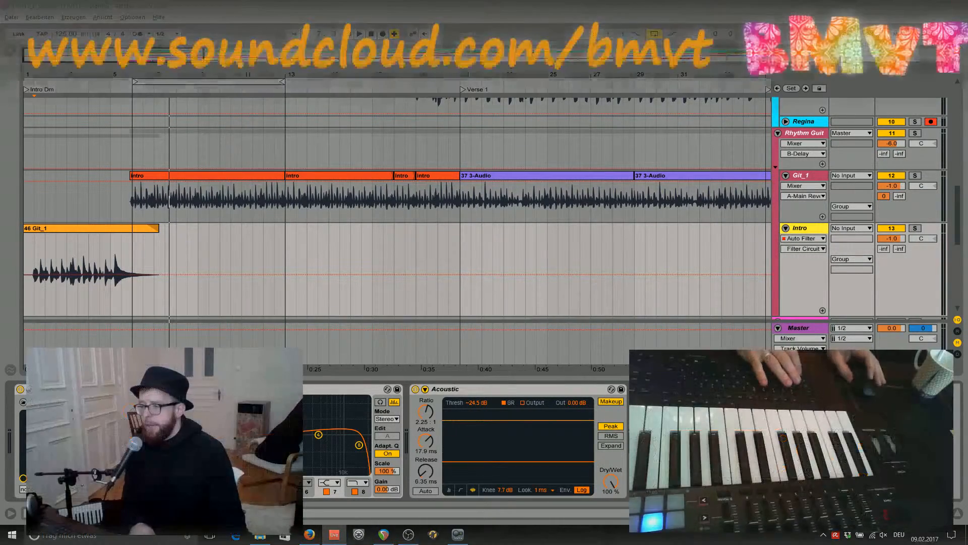
left_click_drag(484, 75, 481, 74)
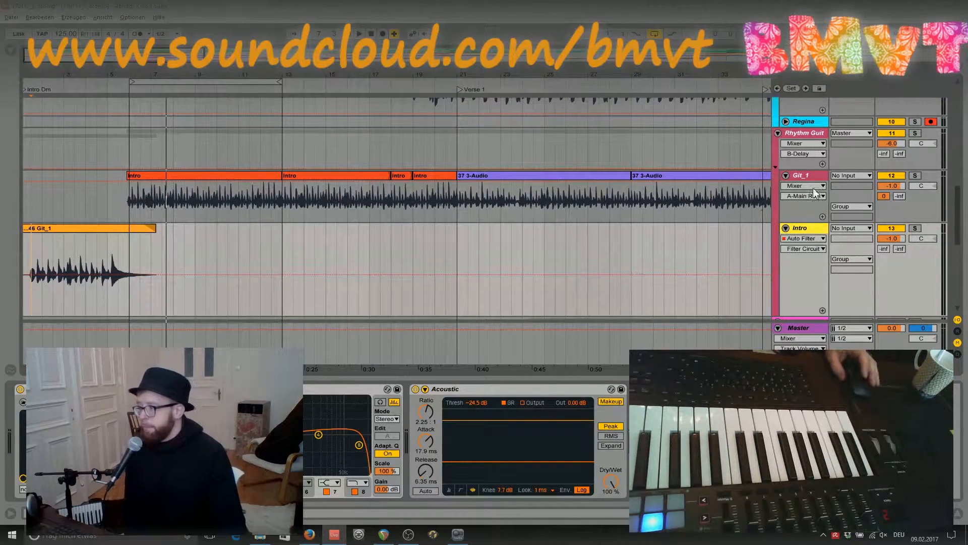
- Solo the Git_1 track and play it dry from bar 6, with EQ Eight and the Acoustic compressor bypassed
left_click(913, 176)
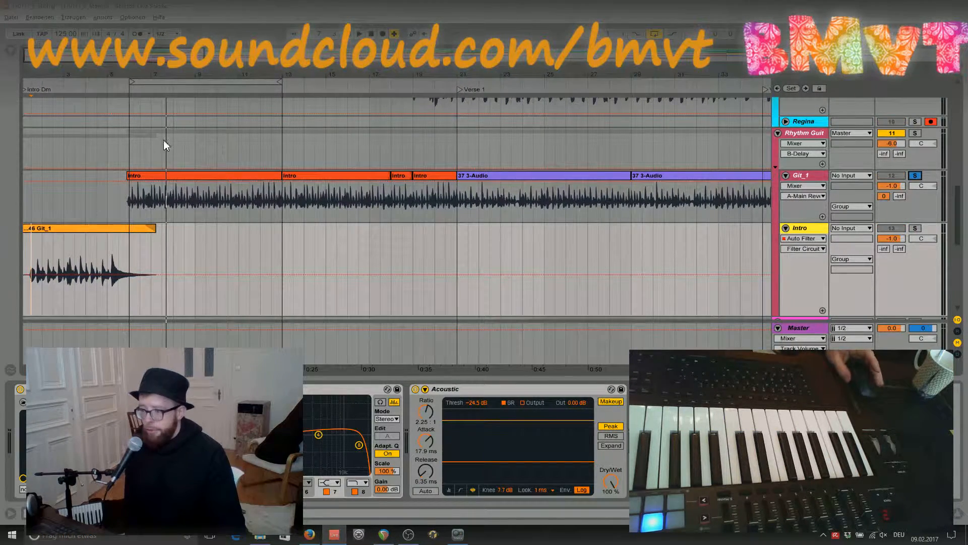
left_click(126, 149)
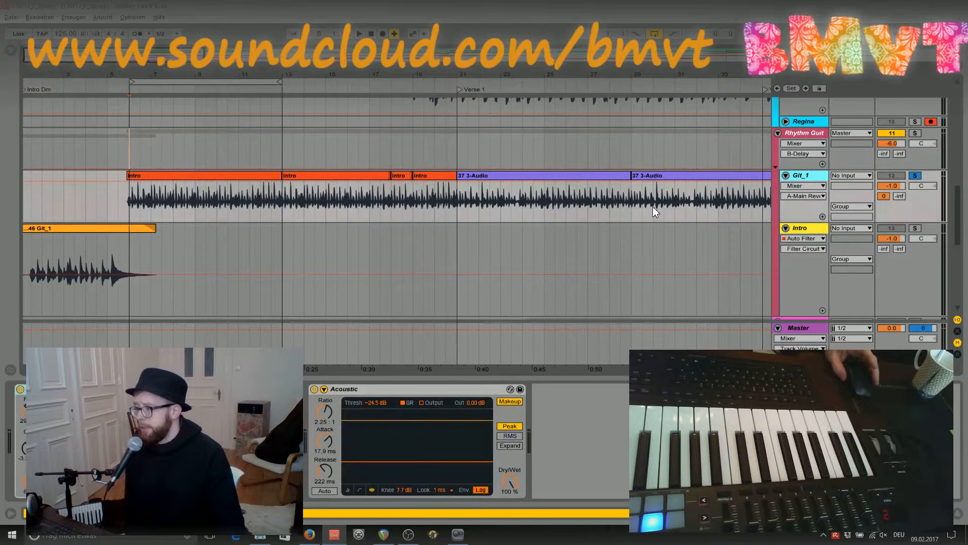
left_click(20, 391)
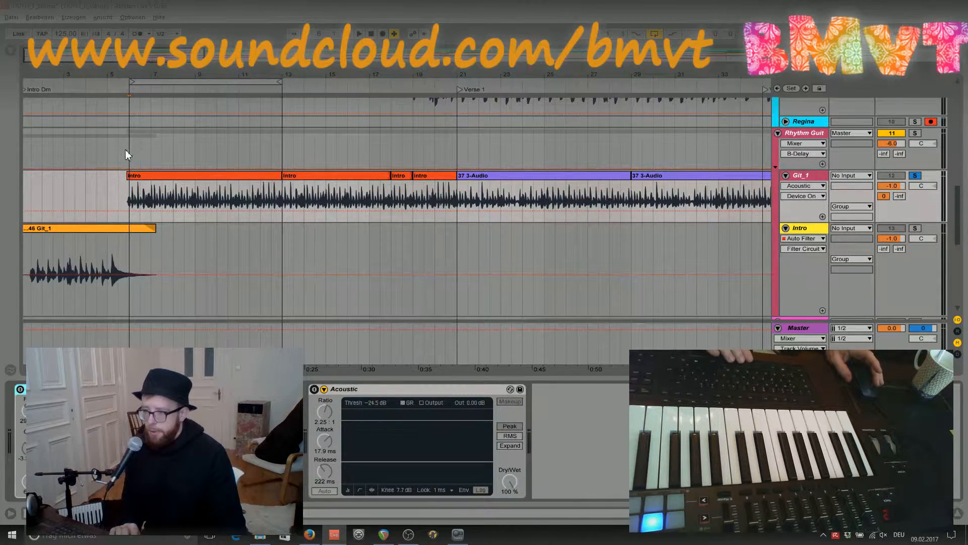
left_click(135, 146)
key("space")
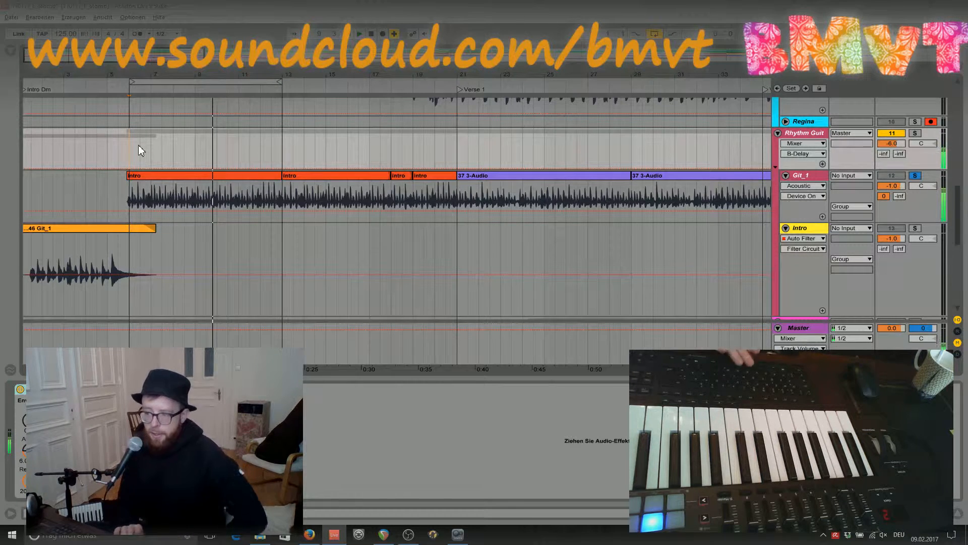
- Enable EQ Eight on Git_1 with only the band 1 low cut active and play the track from bar 6
left_click(802, 176)
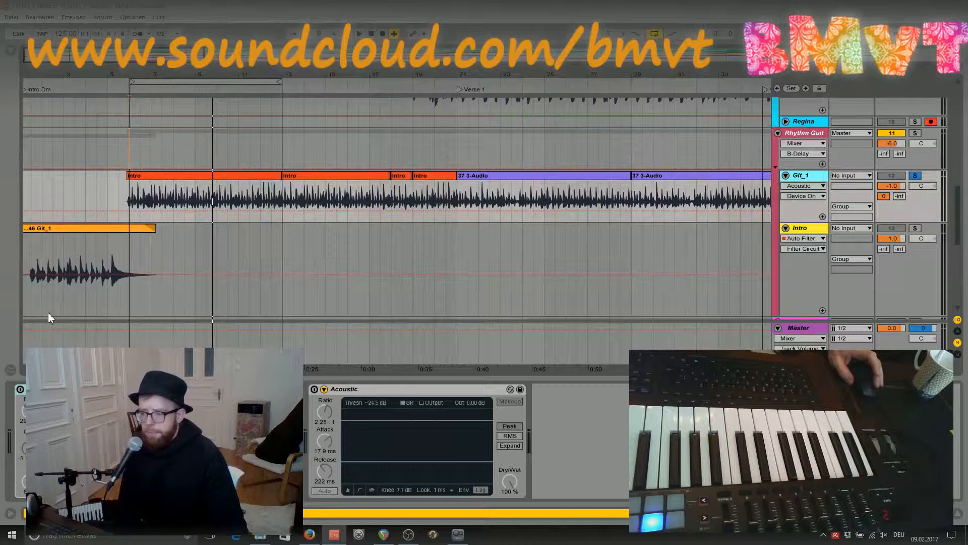
left_click(20, 391)
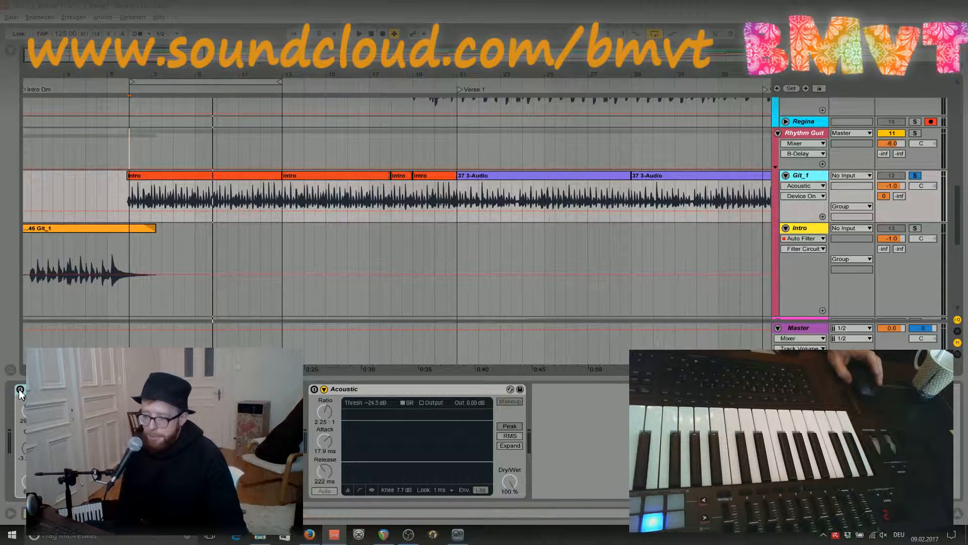
left_click(108, 488)
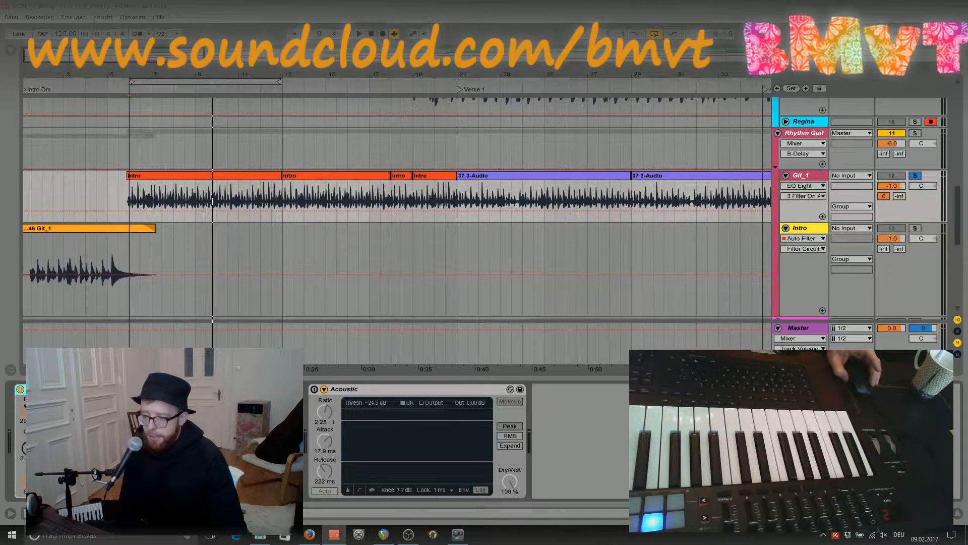
left_click(251, 488)
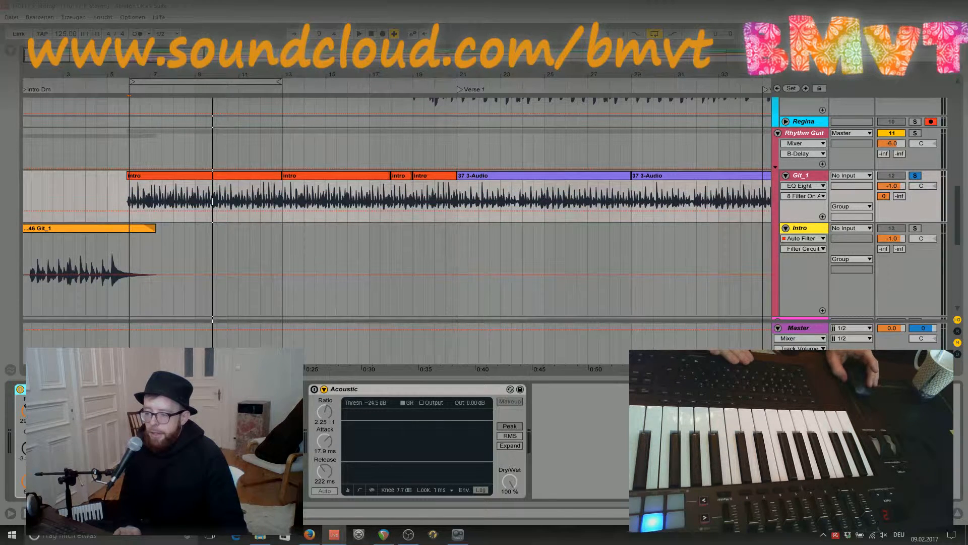
left_click(80, 488)
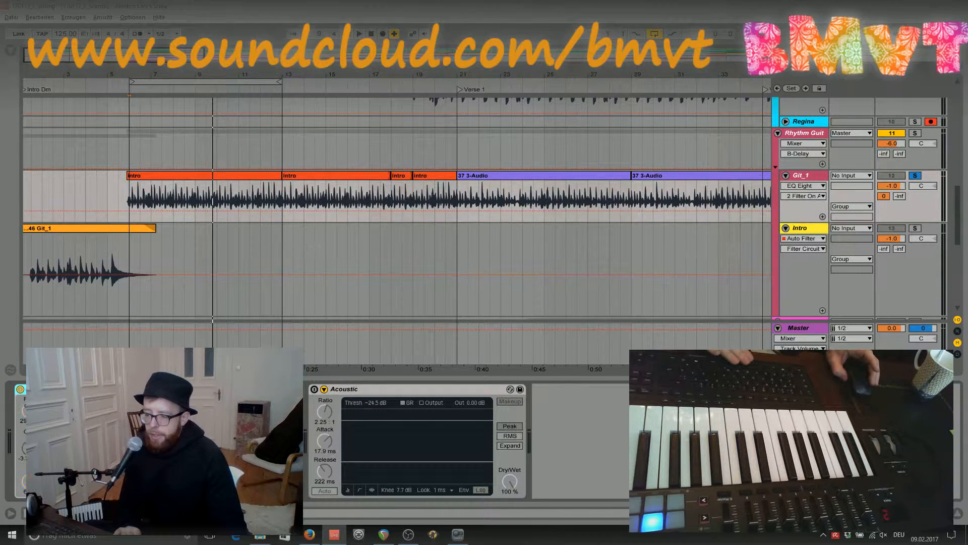
left_click(132, 198)
key("space")
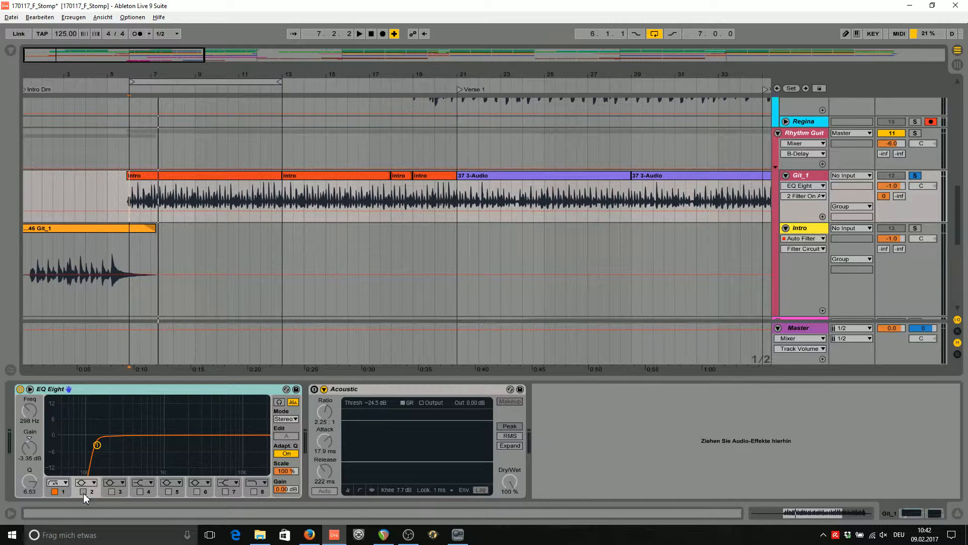
- Enable bands 2 and 3 of Git_1's EQ Eight and play the track to hear the low-mid cuts
left_click(83, 491)
left_click(113, 491)
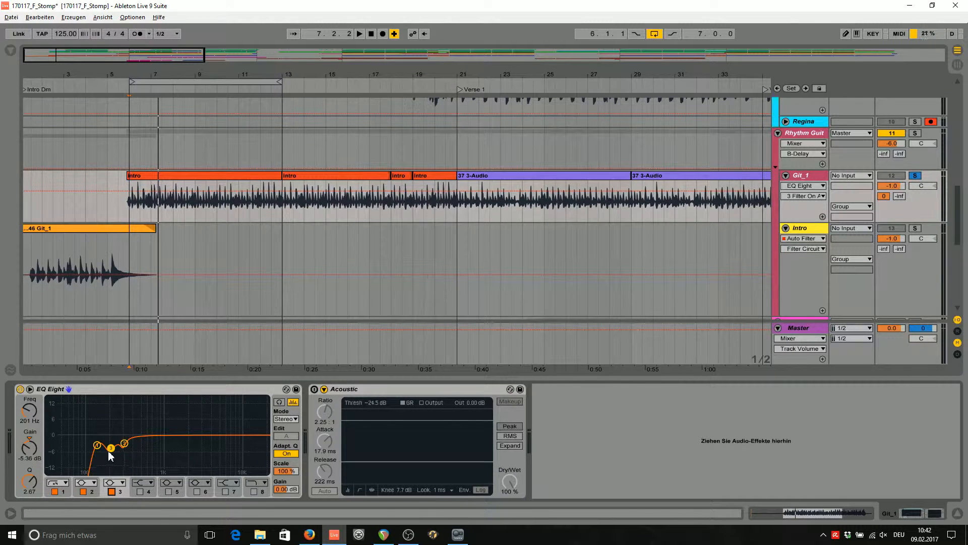
key("space")
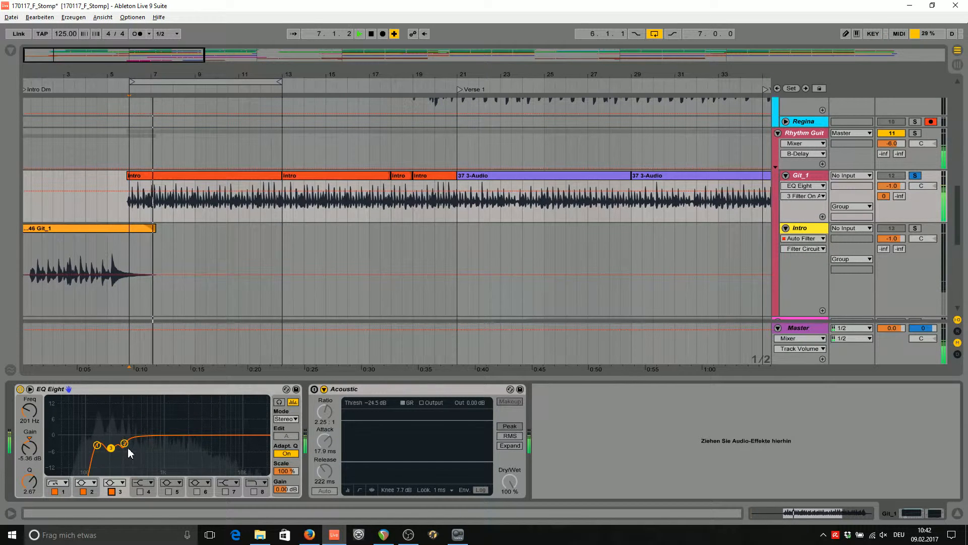
key("space")
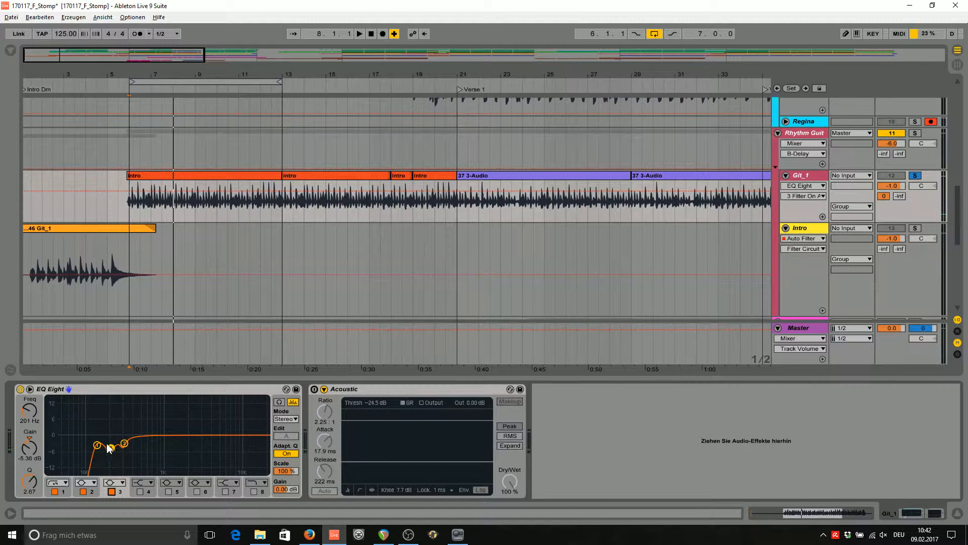
- Audition a 12.6 dB boost on EQ Eight's band 3 at 201 Hz, and return its gain to -5.36 dB
left_click_drag(110, 446, 111, 404)
key("space")
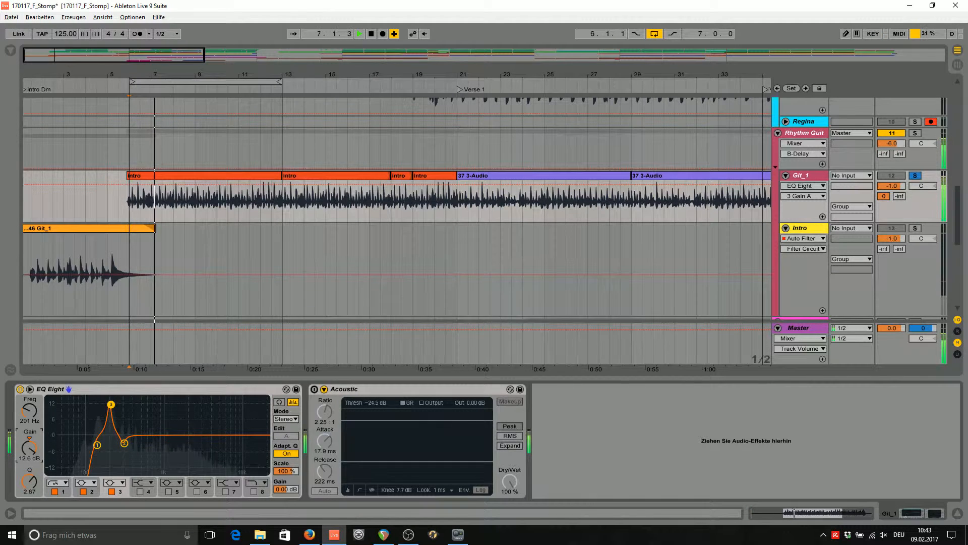
left_click_drag(111, 405, 111, 446)
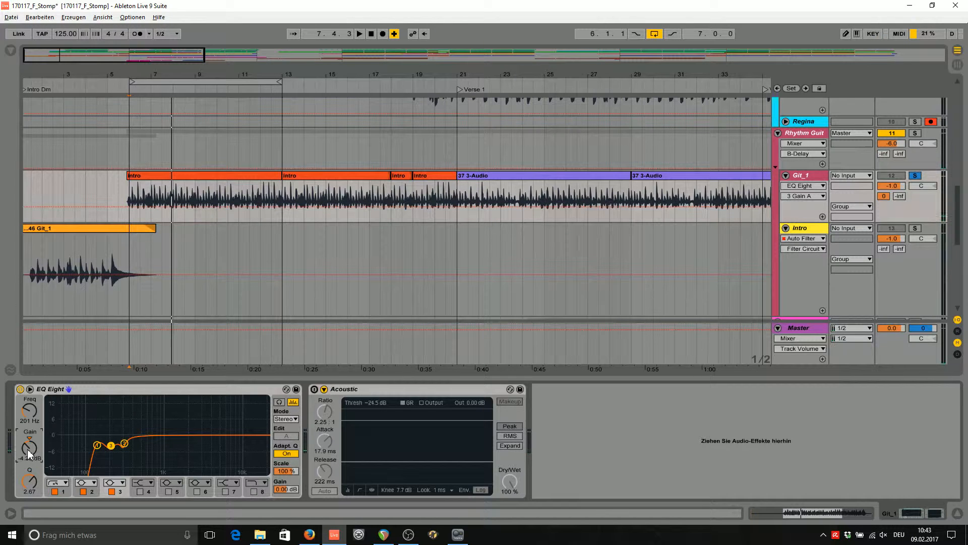
left_click_drag(27, 449, 27, 456)
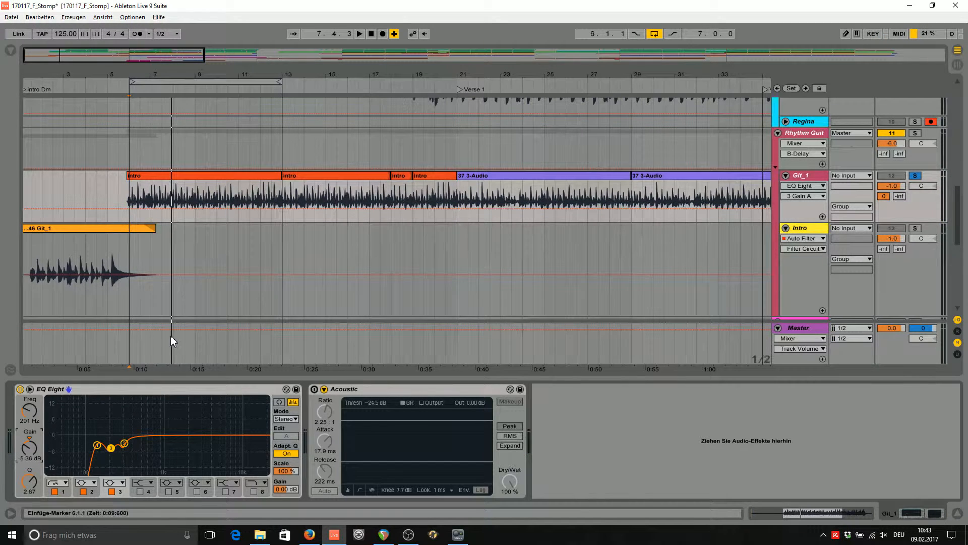
- Enable EQ Eight bands 7 and 8 on Git_1 and switch on the Acoustic compressor during playback
left_click(226, 491)
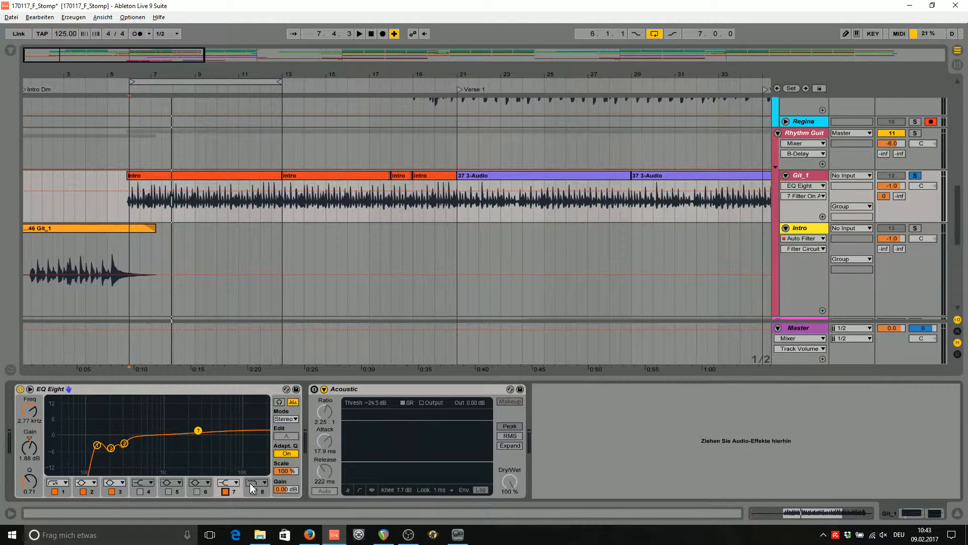
left_click(254, 492)
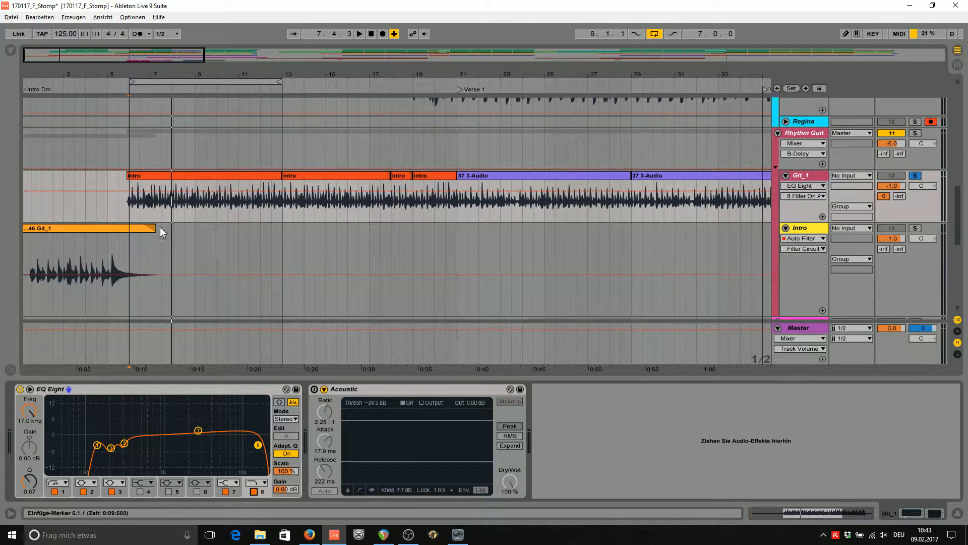
key("space")
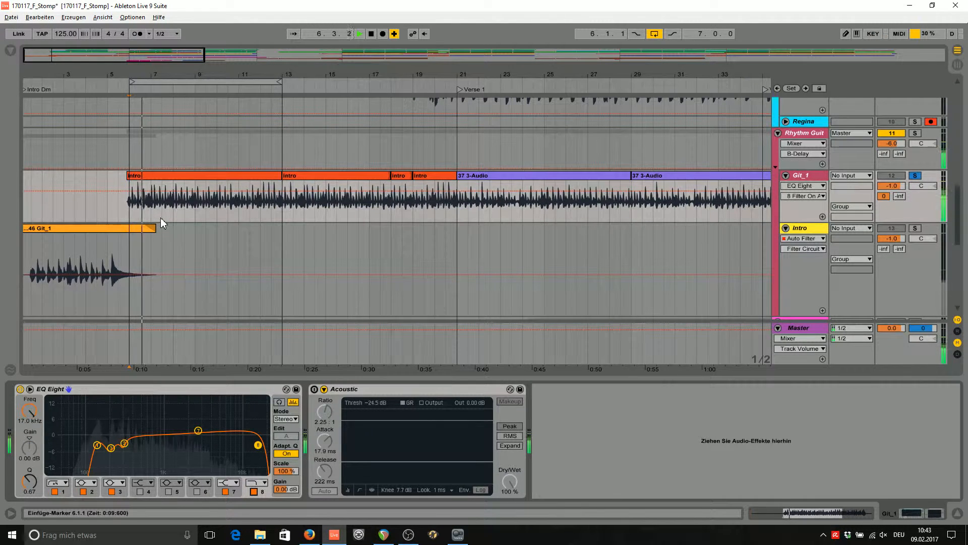
left_click(314, 389)
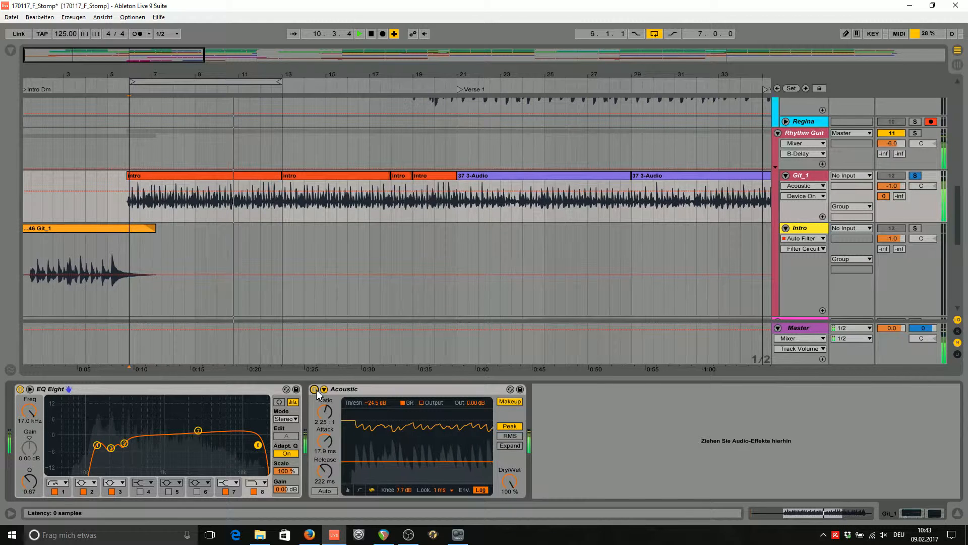
key("space")
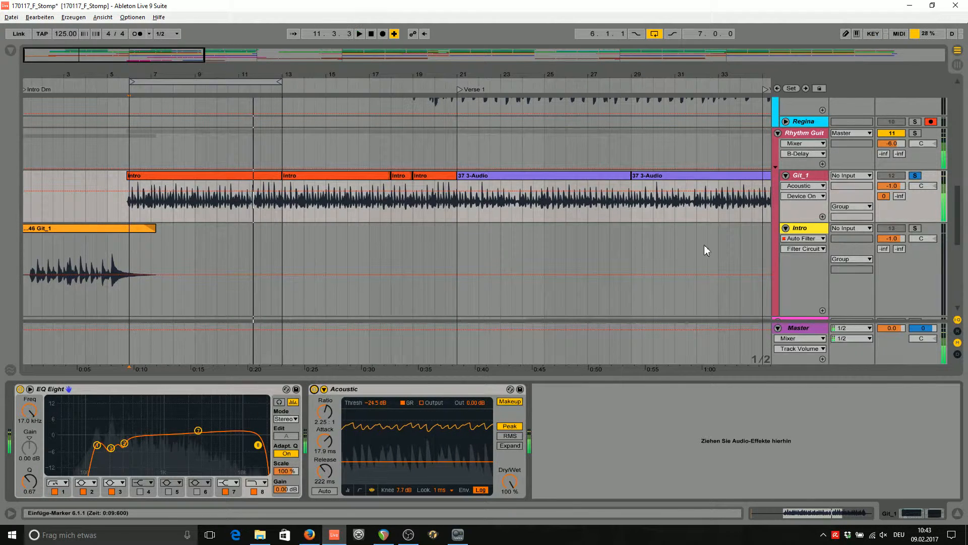
- Lower Git_1's A-Main Reverb send to -inf dB and raise it to -8.4 dB during playback
left_click_drag(883, 196, 883, 298)
key("space")
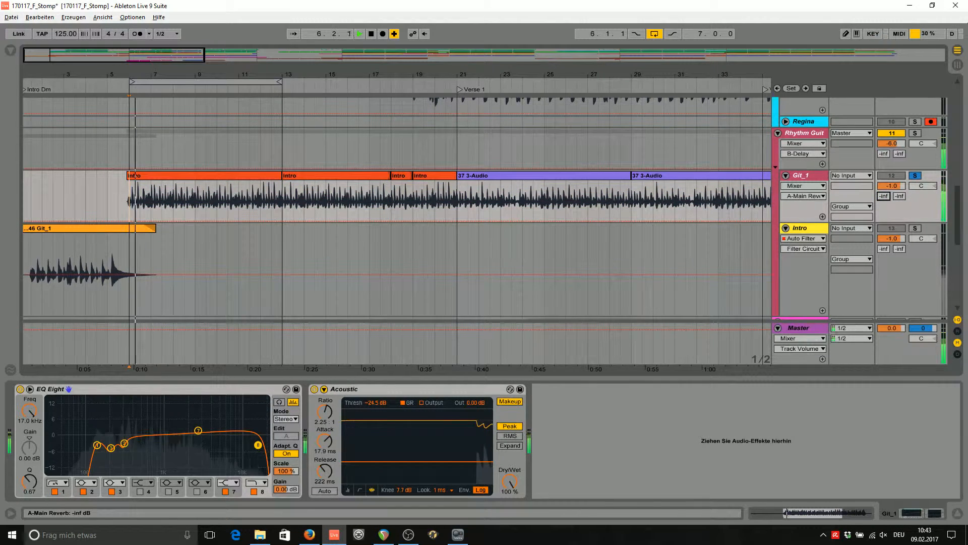
left_click_drag(883, 196, 884, 176)
- Show the return tracks, and deactivate and collapse the B Delay return
key("ctrl+alt+r")
key("space")
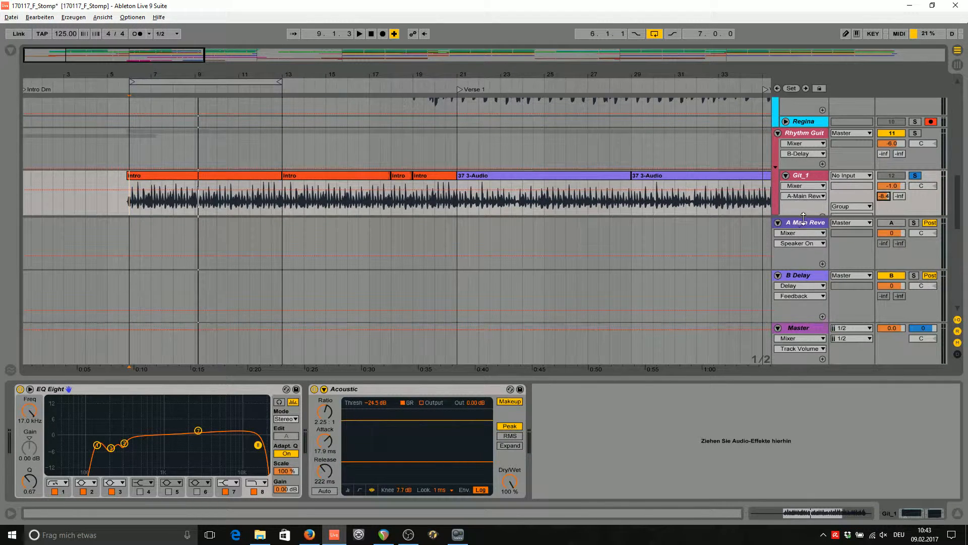
left_click(887, 276)
left_click(778, 276)
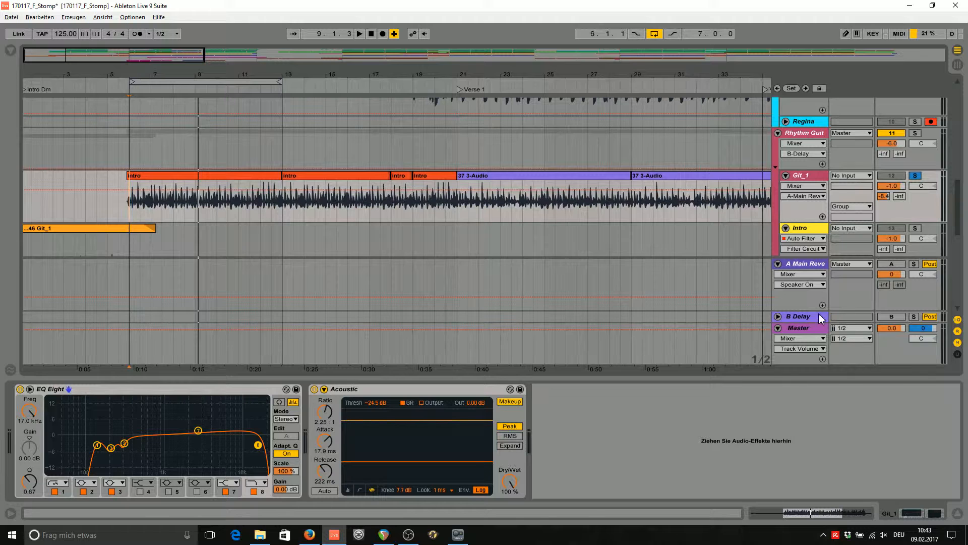
- Examine the EQ Eight and Wood Plate devices on the A Main Reverb return, including Wood Plate's predelay
left_click(794, 263)
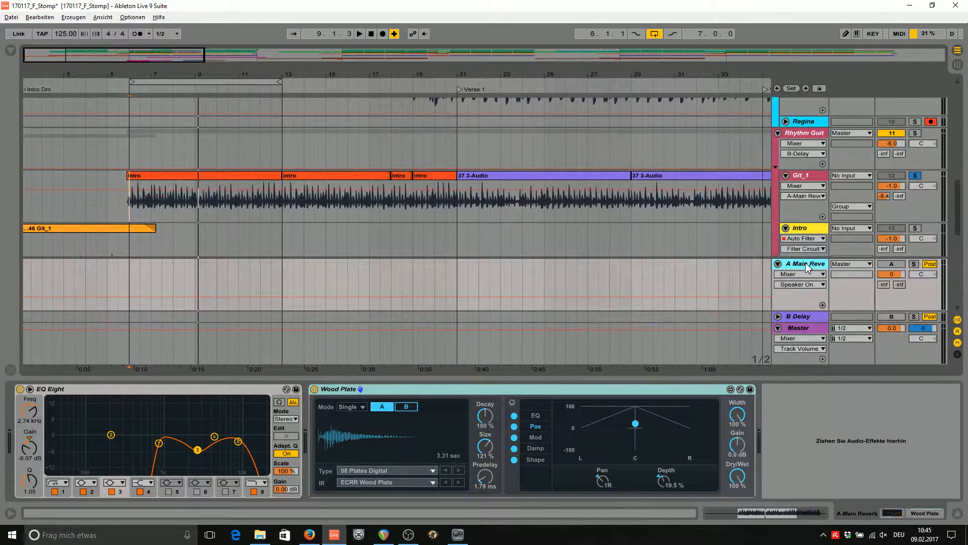
left_click(73, 391)
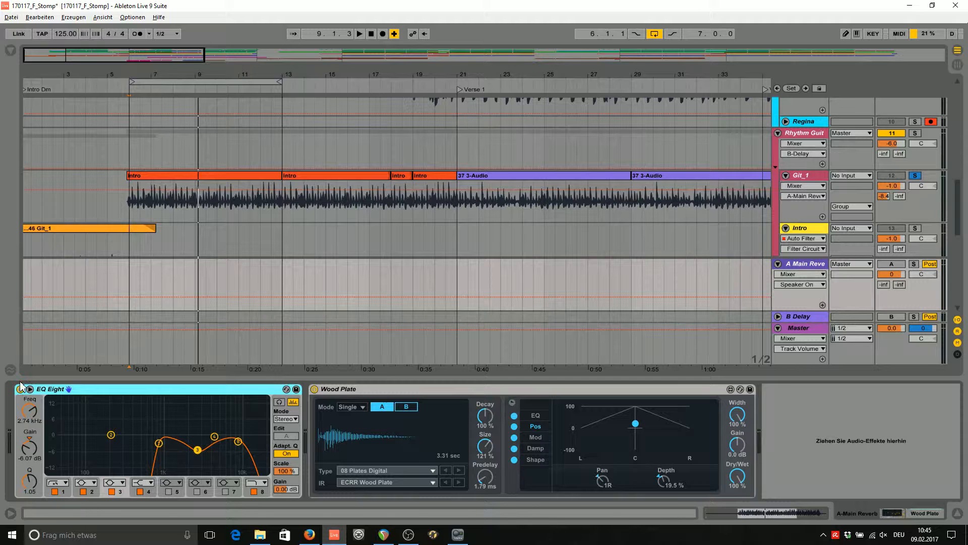
left_click(367, 391)
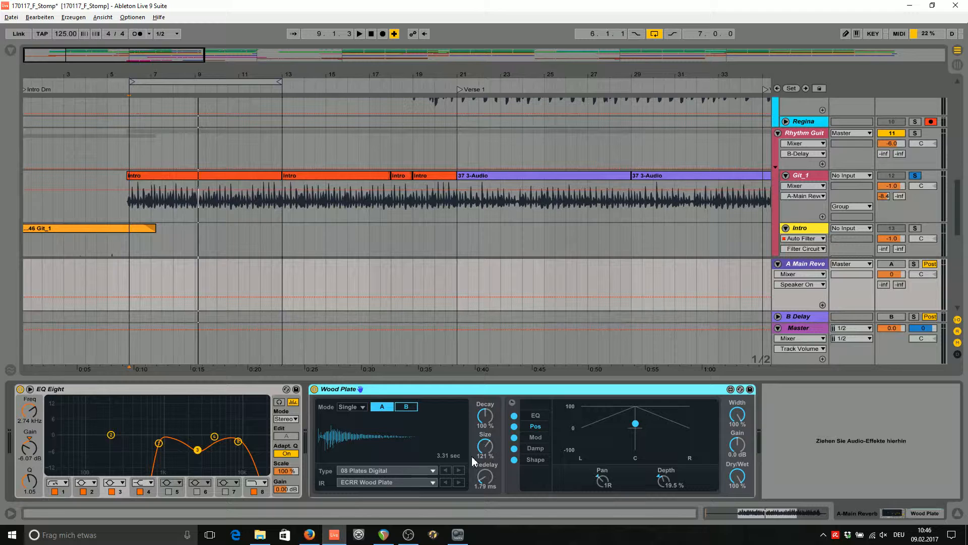
left_click_drag(488, 484, 479, 486)
- Activate the A Main Reverb return and play Git_1 with its reverb send at 0 dB, lowering it to -15 dB
left_click(892, 264)
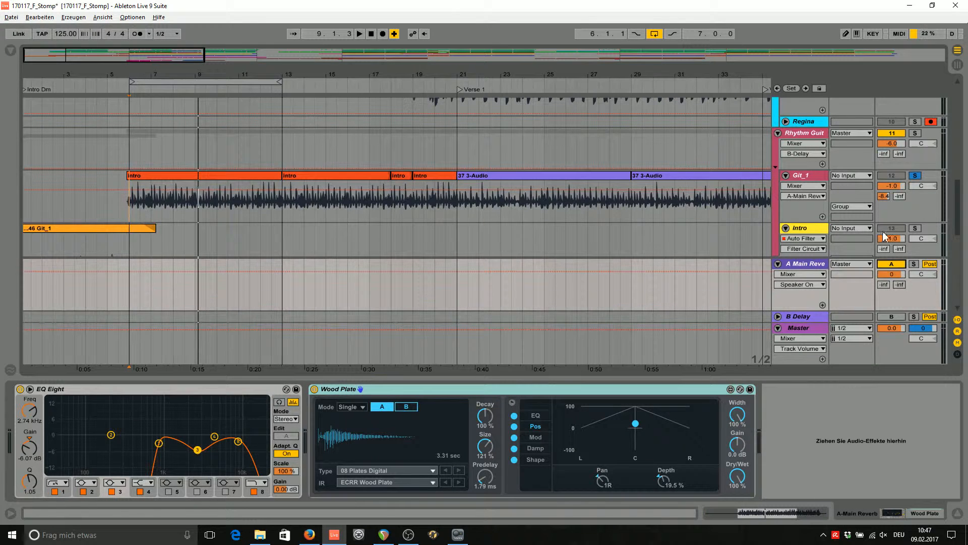
left_click_drag(884, 200, 884, 184)
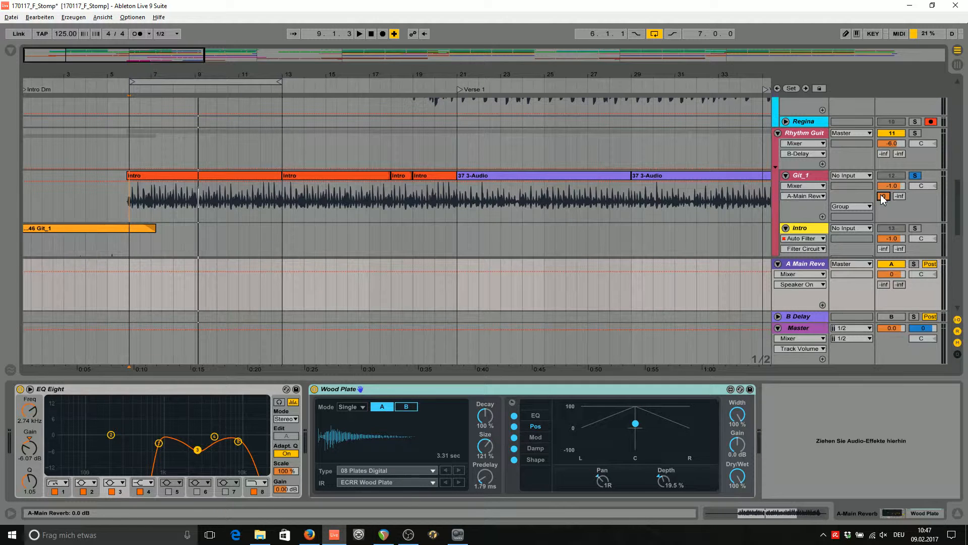
key("space")
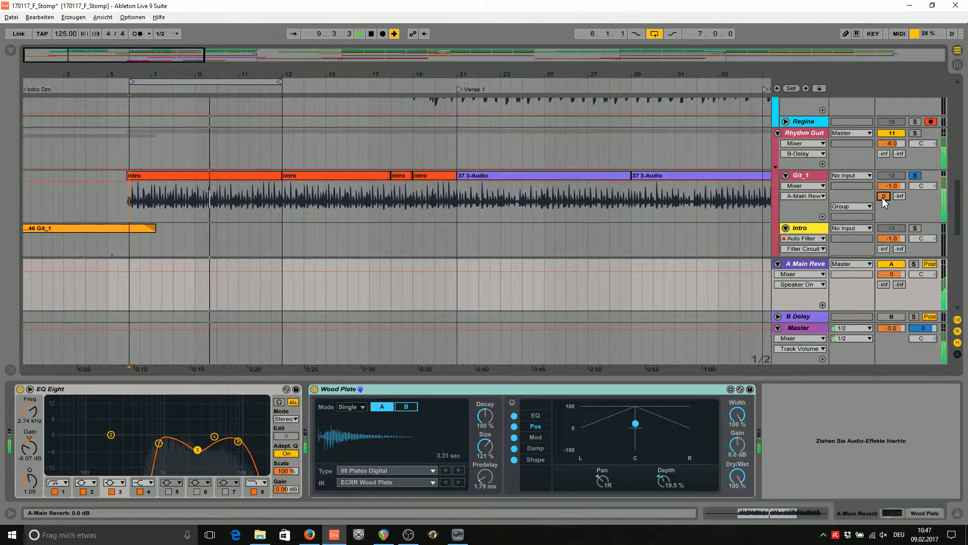
left_click_drag(883, 198, 882, 217)
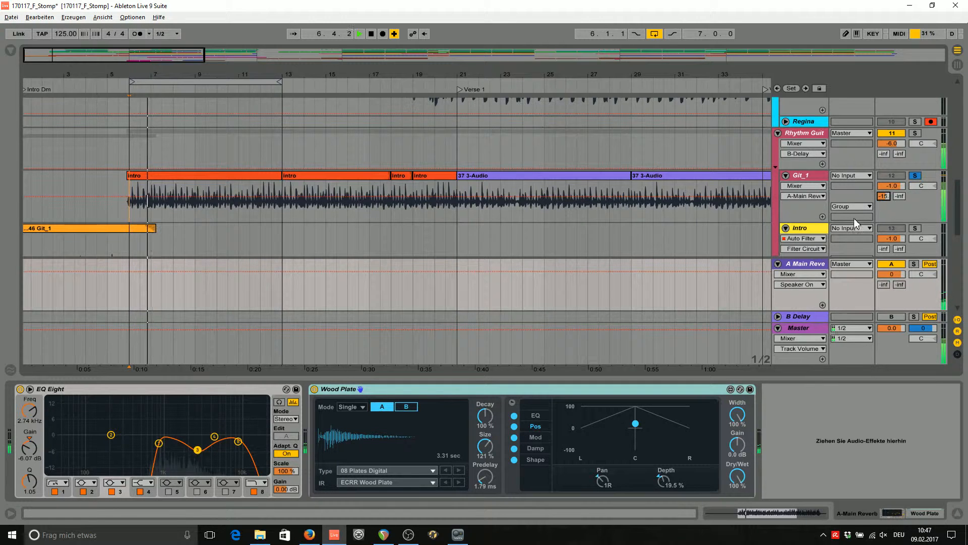
scroll(855, 212, "down", 3)
key("space")
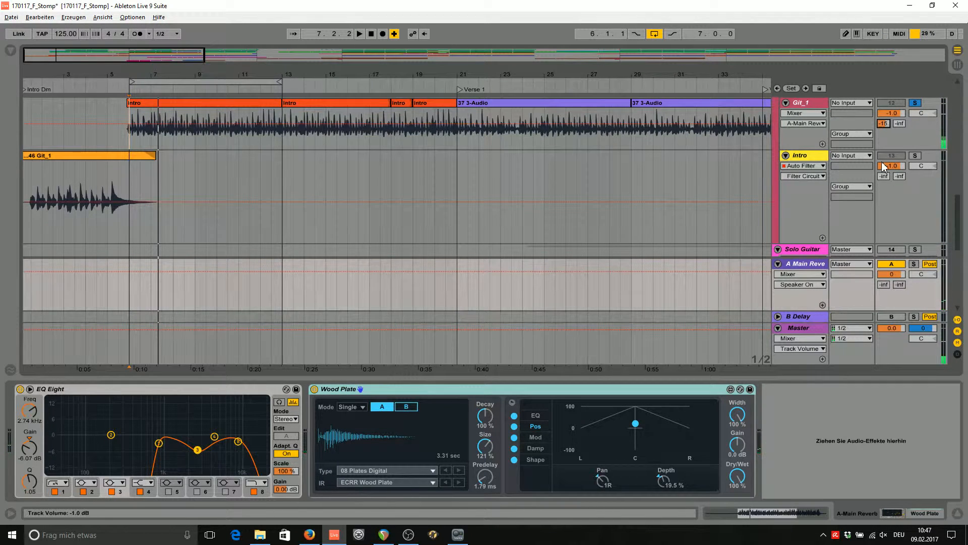
- Unsolo Git_1, set the Intro track's A-Main Reverb send to -14 dB, and play from the start of the Intro clip
left_click(915, 103)
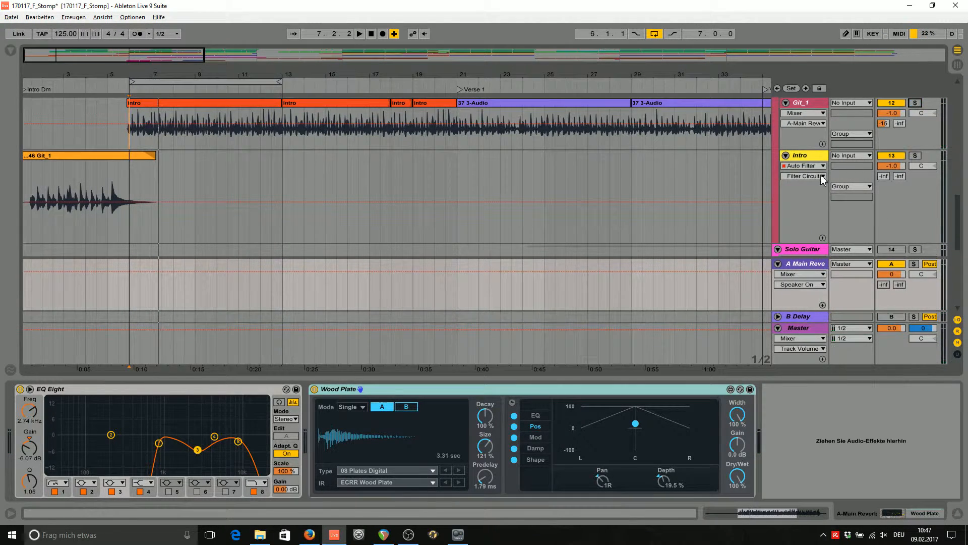
scroll(852, 212, "up", 2)
scroll(870, 227, "down", 1)
left_click_drag(879, 201, 879, 181)
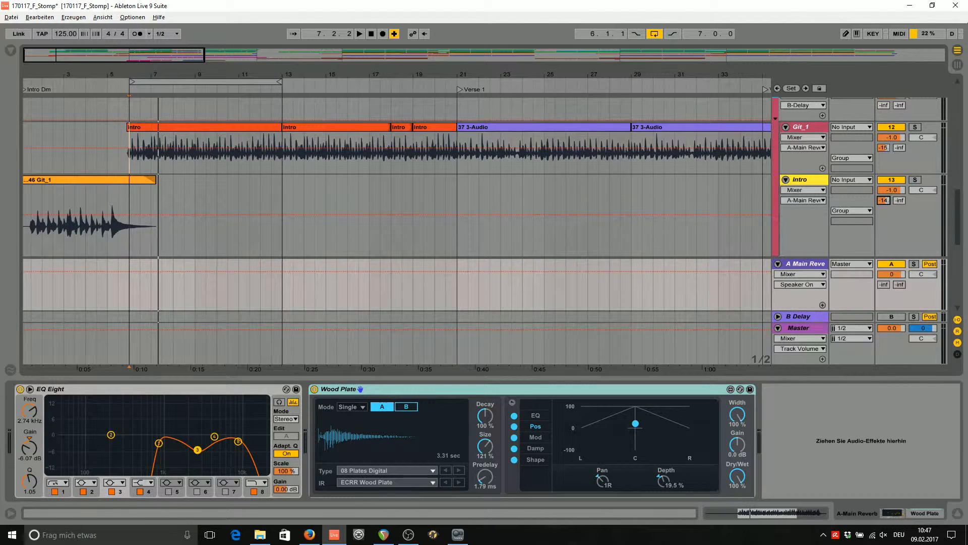
left_click(31, 153)
key("space")
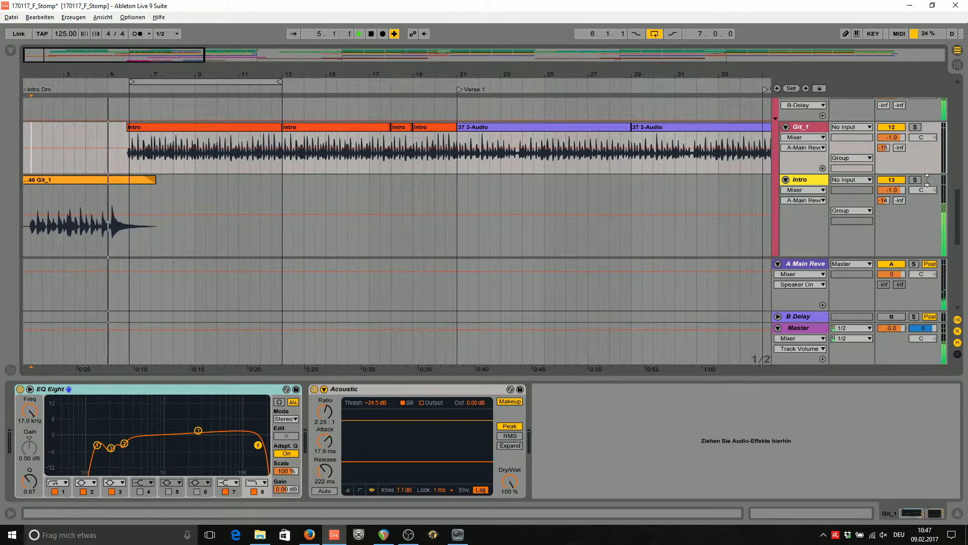
- Compare the Intro clip with and without reverb by switching the A Main Reverb return off and on during playback
left_click(890, 264)
key("space")
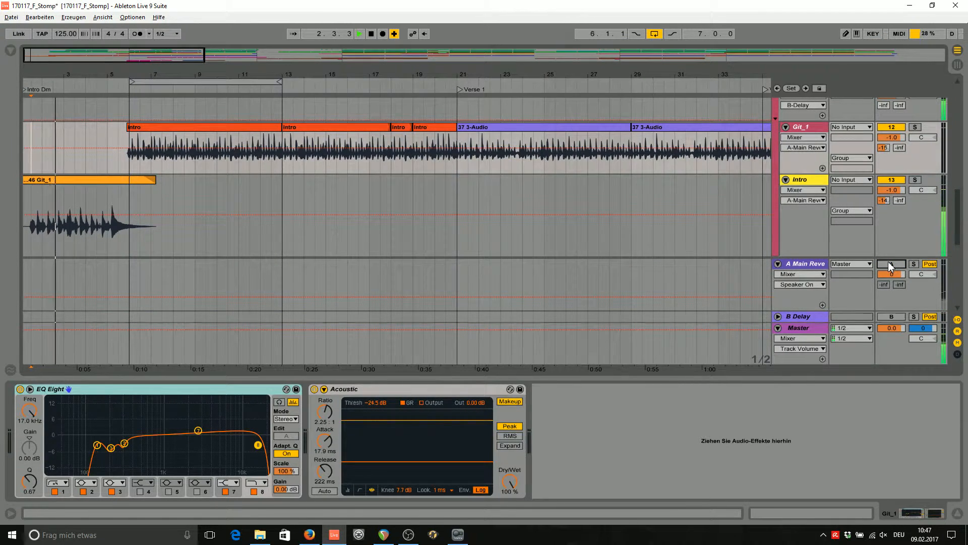
left_click(891, 263)
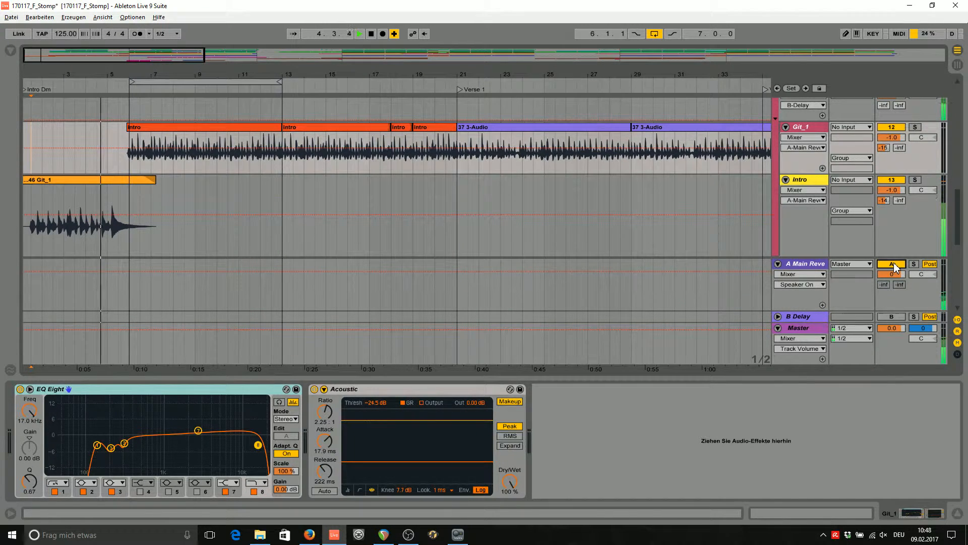
left_click(891, 264)
- Reactivate the A Main Reverb return, play the Intro clip and raise the Intro track's A-Main Reverb send to -9 dB
left_click_drag(885, 199, 885, 191)
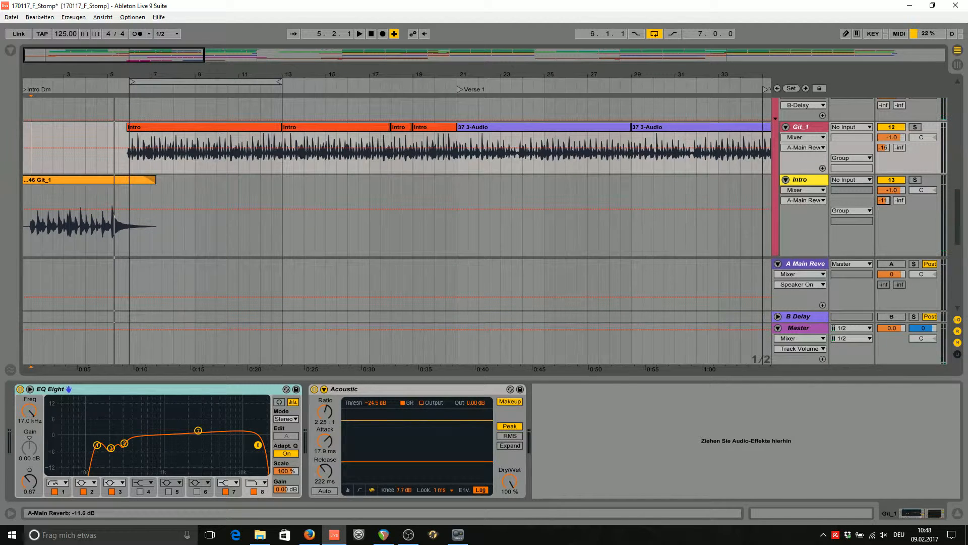
left_click(888, 265)
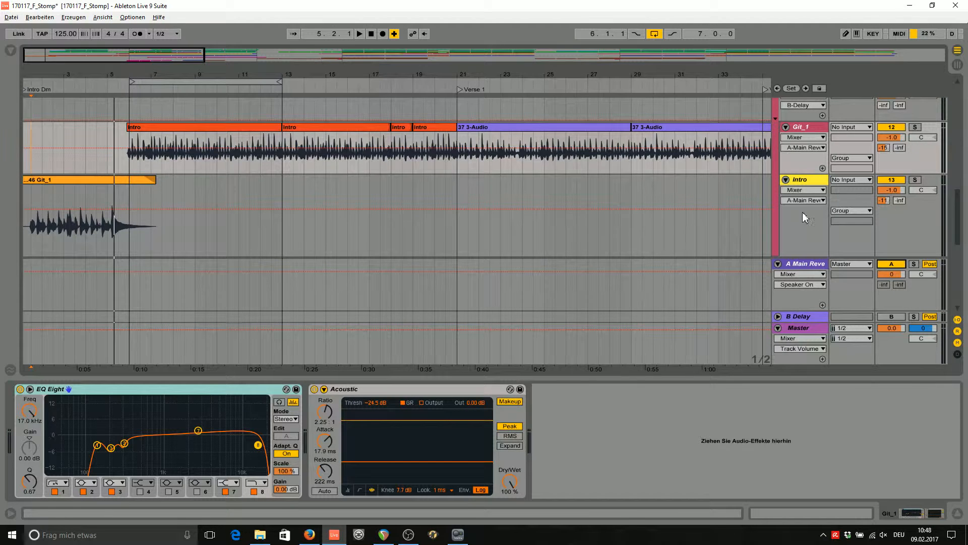
key("space")
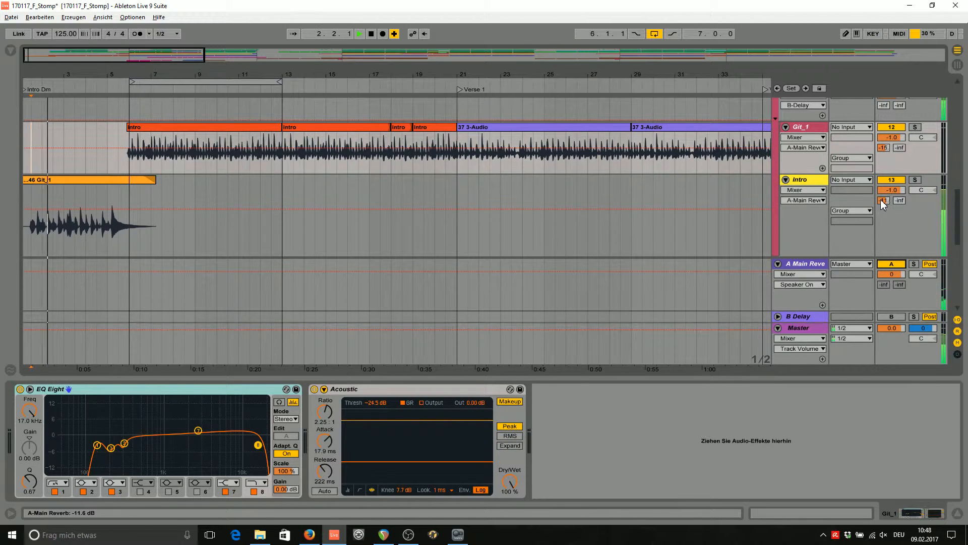
left_click_drag(882, 203, 881, 200)
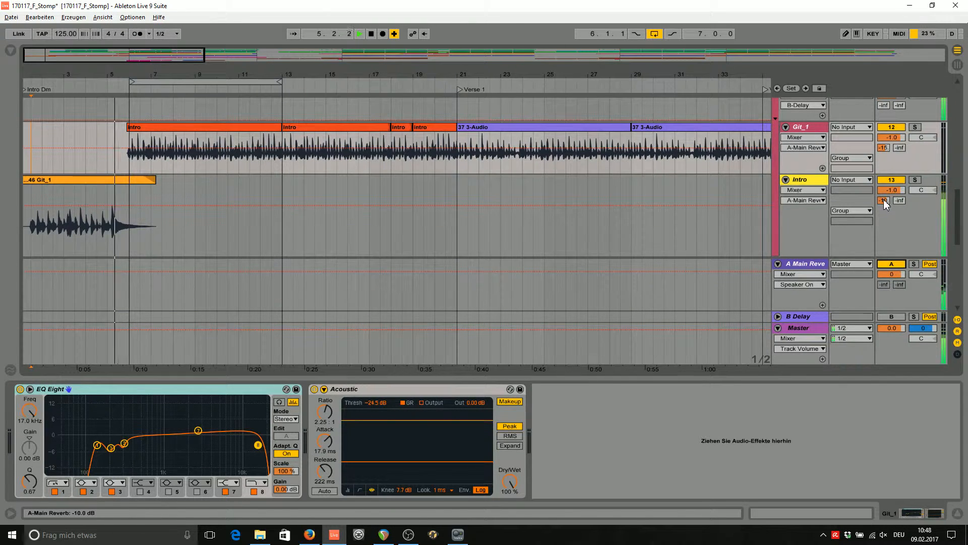
left_click_drag(883, 200, 883, 196)
- Activate the Solo Guitar group and show its device chain
scroll(535, 207, "down", 5)
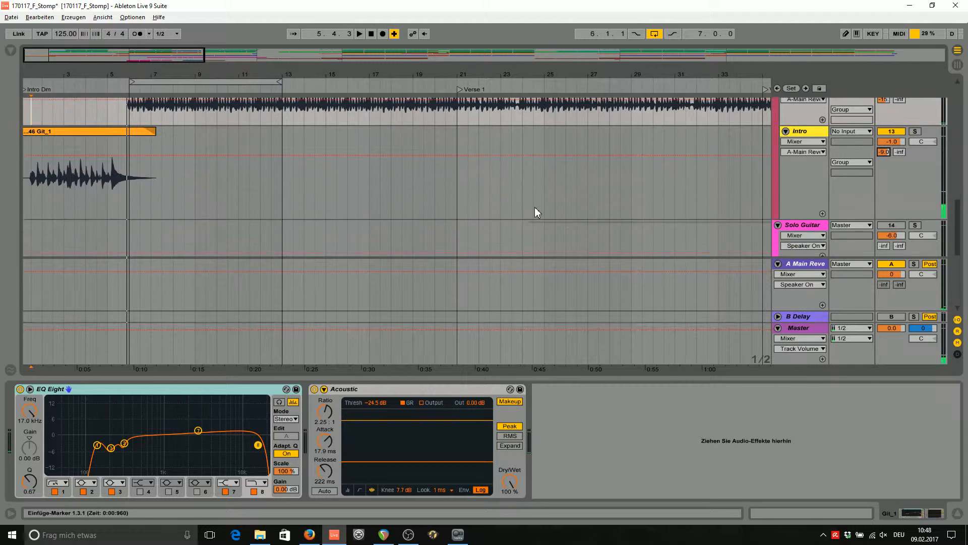
scroll(778, 204, "up", 1)
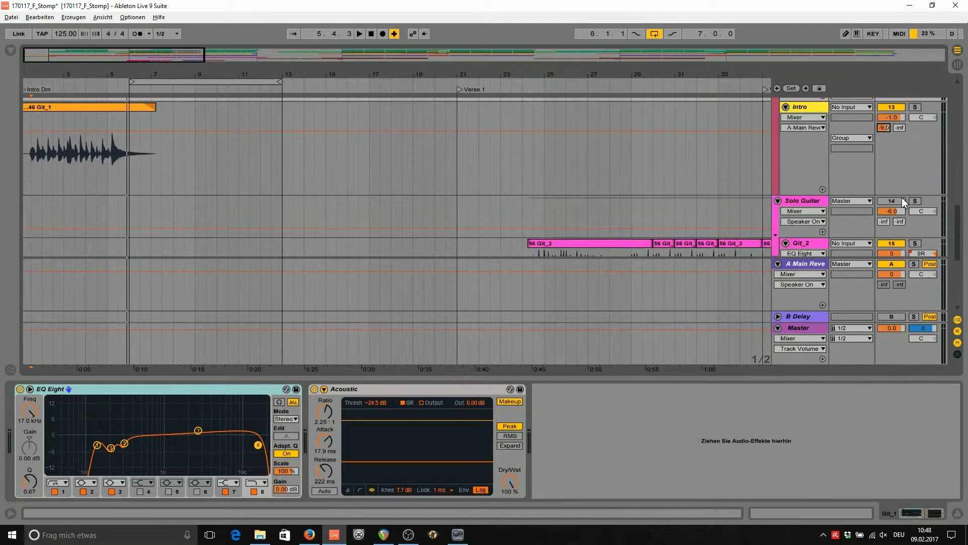
scroll(716, 179, "down", 3)
left_click(799, 141)
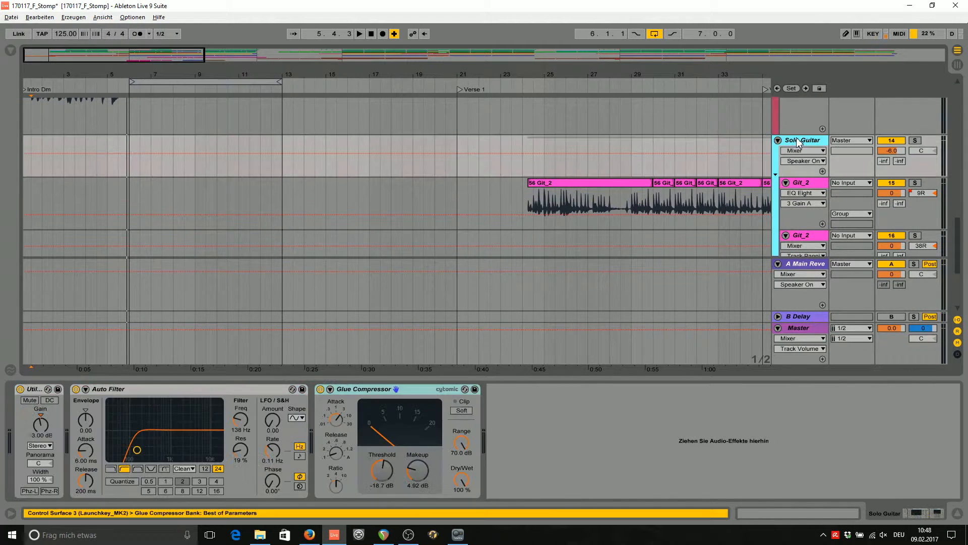
- Collapse the Rhythm Guitar group and show the devices on the first Git_2 track in the Solo Guitar group
scroll(794, 166, "up", 6)
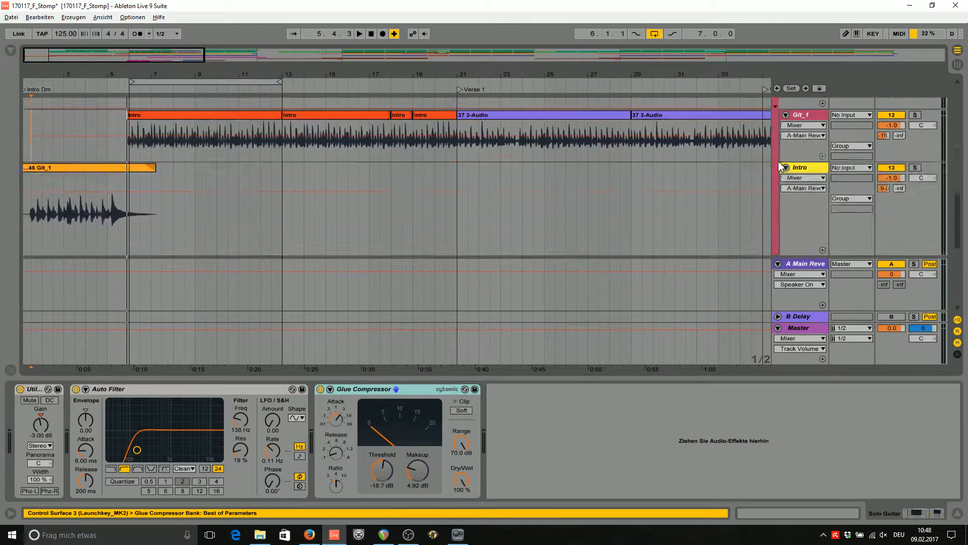
left_click(795, 170)
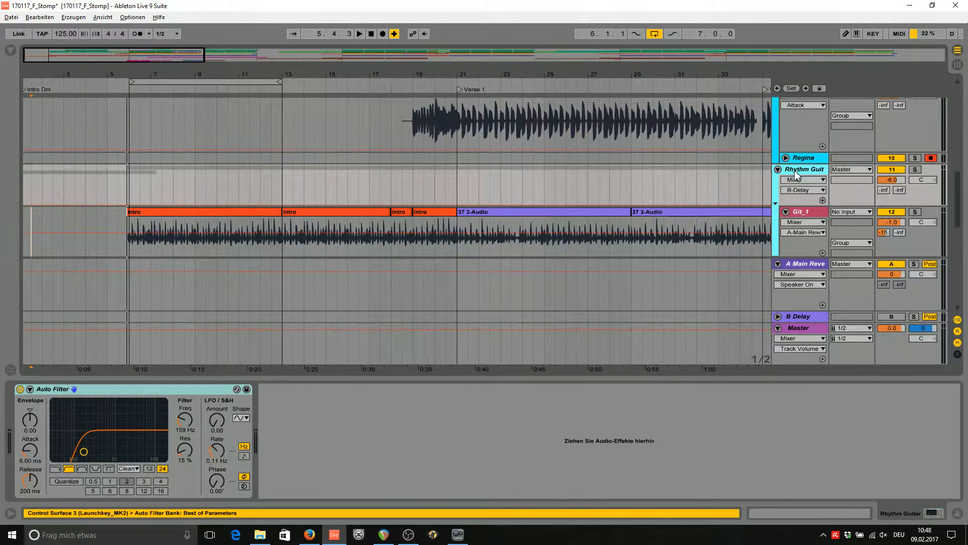
left_click(778, 170)
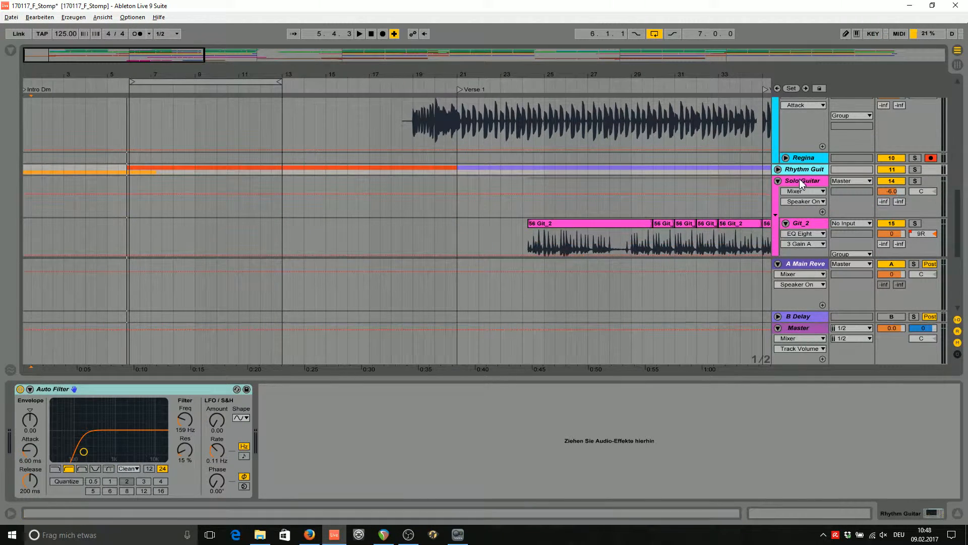
left_click(800, 180)
left_click(802, 224)
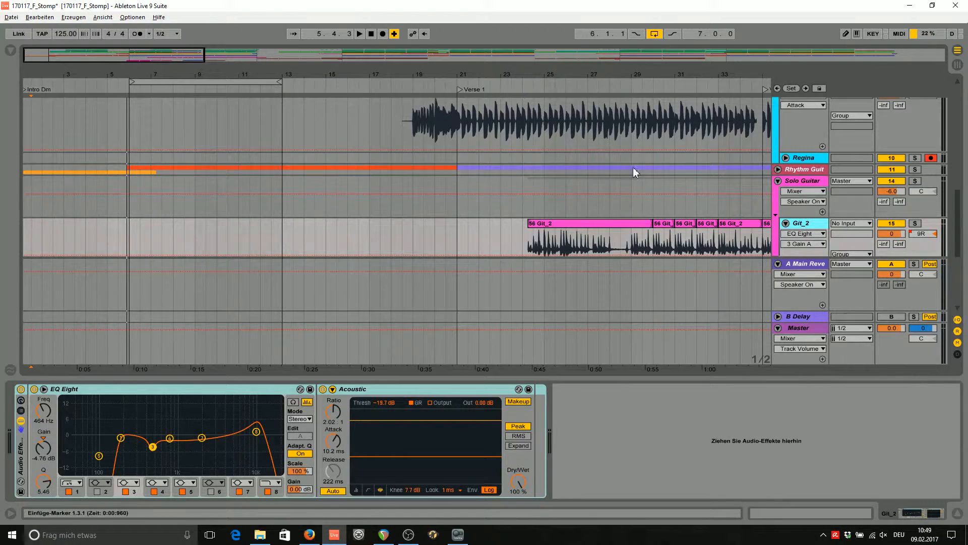
- Examine where the Git_2, Git_3 and Git_4 clips of the Solo Guitar group lie across the whole arrangement
scroll(632, 168, "down", 4)
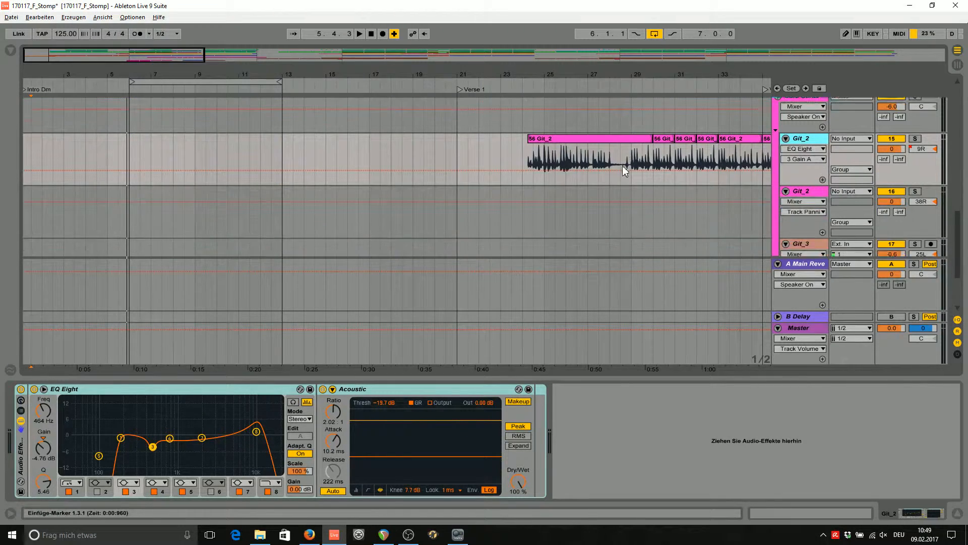
left_click_drag(179, 57, 179, 29)
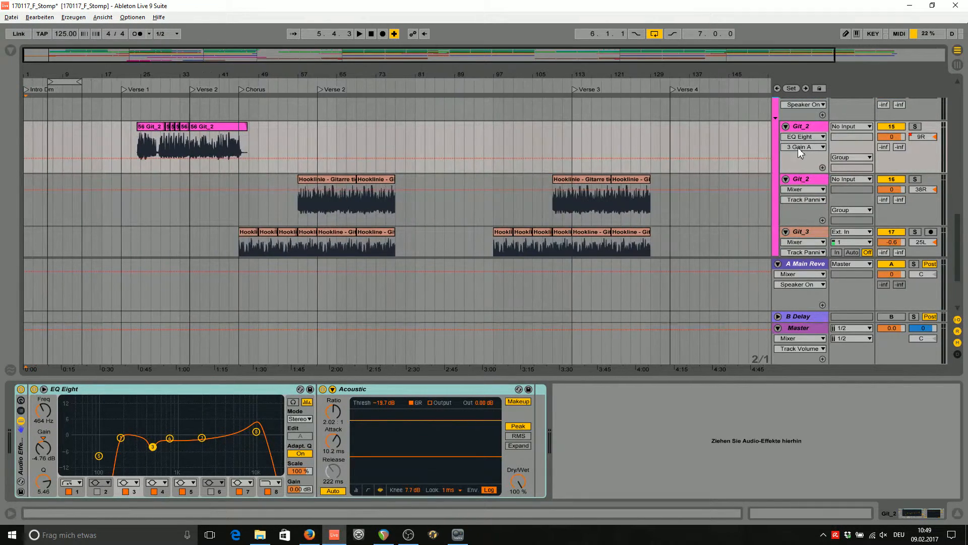
scroll(401, 224, "up", 6)
scroll(405, 211, "down", 12)
scroll(374, 197, "up", 3)
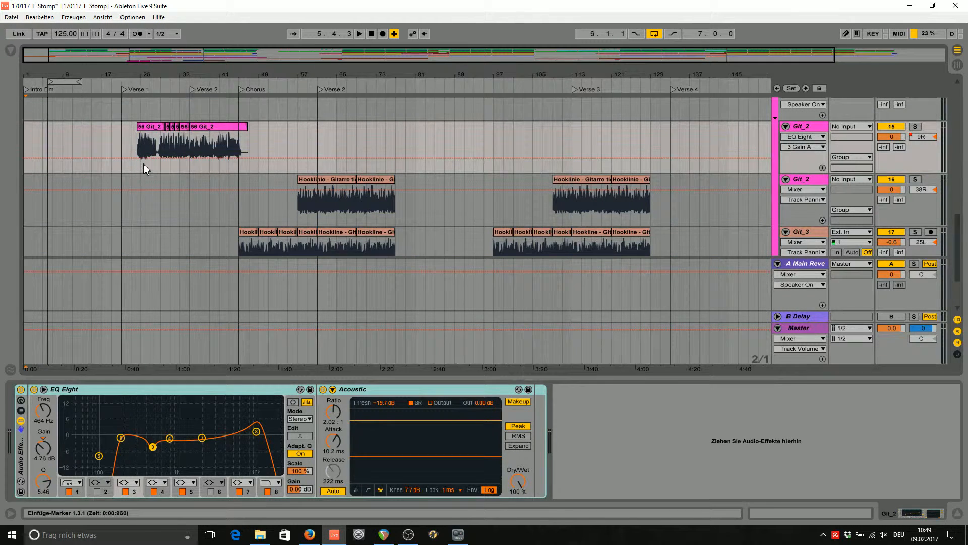
scroll(169, 125, "down", 1)
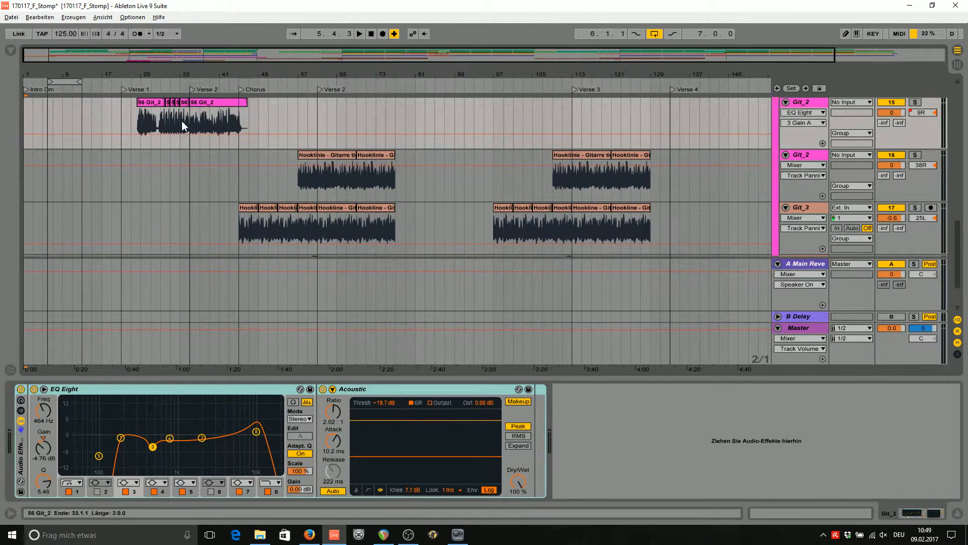
scroll(321, 213, "down", 2)
scroll(286, 219, "up", 1)
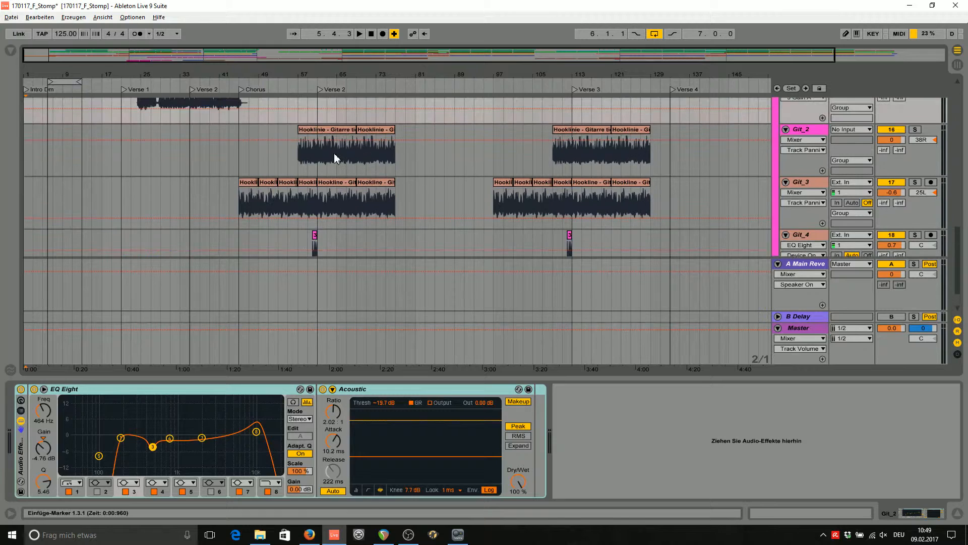
scroll(205, 159, "up", 3)
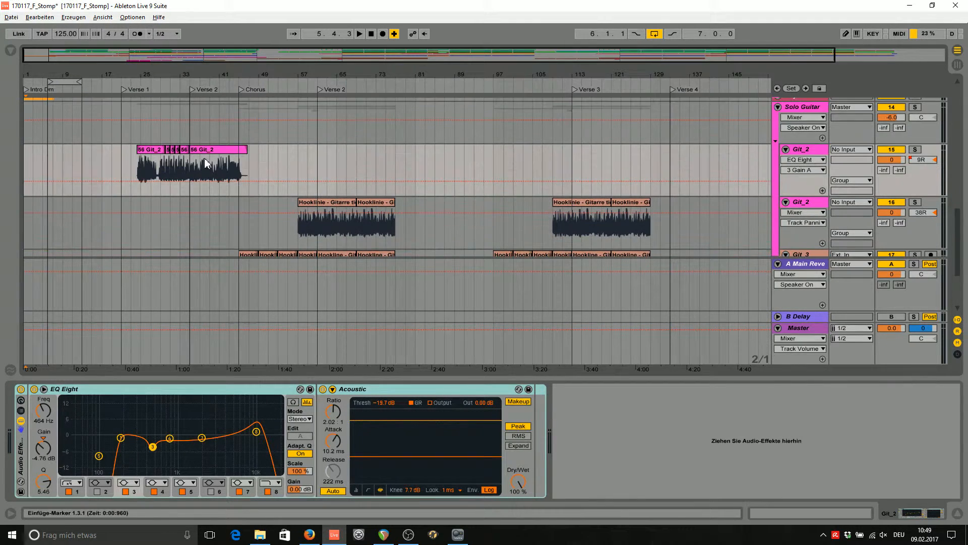
- Place the insert marker at bar 25 on the Solo Guitar group and examine its Utility, Auto Filter and Glue Compressor devices
left_click(142, 131)
scroll(763, 202, "up", 4)
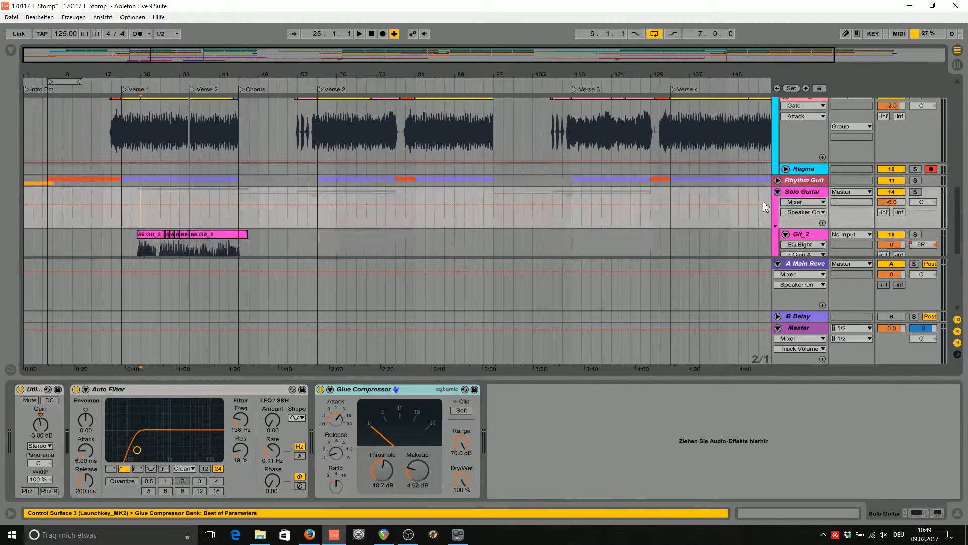
scroll(656, 185, "down", 3)
scroll(657, 185, "down", 1)
scroll(468, 185, "up", 1)
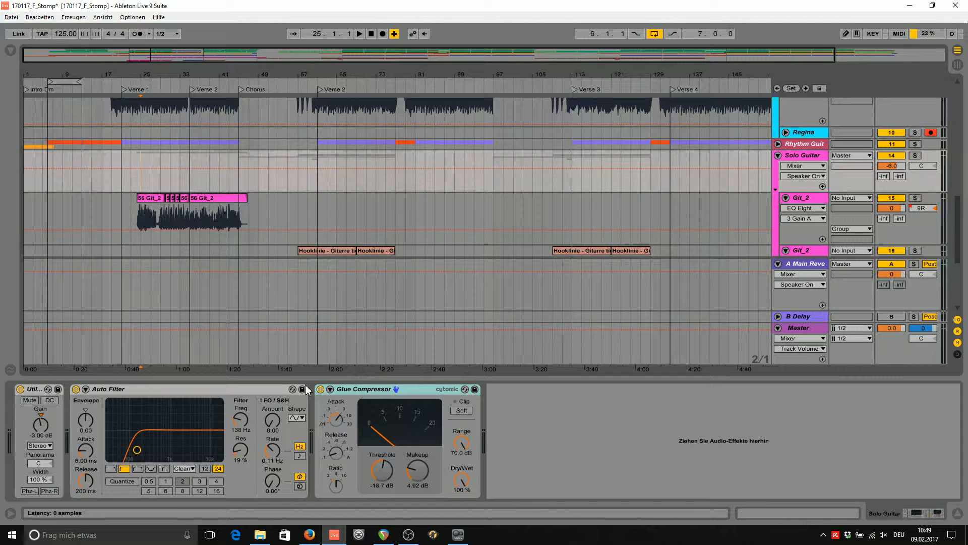
scroll(613, 234, "down", 2)
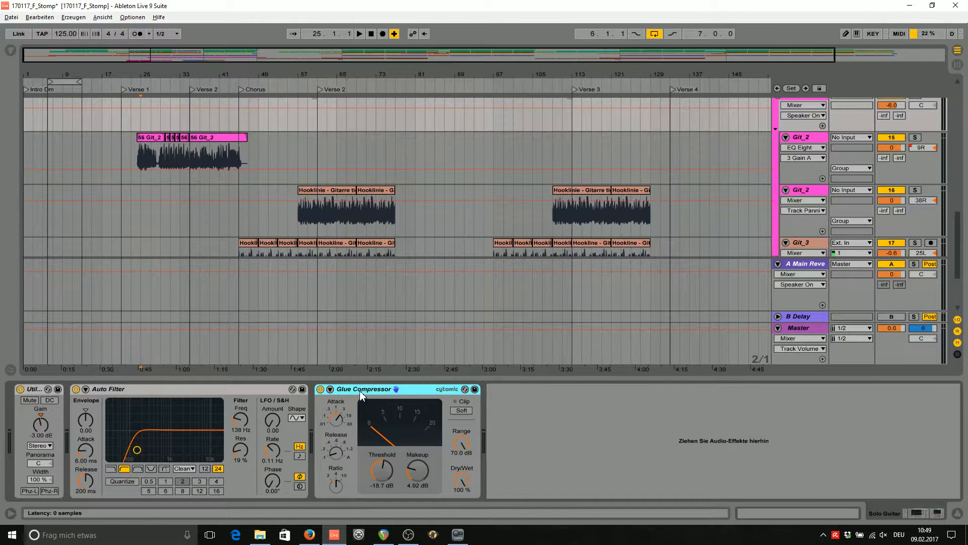
scroll(807, 150, "up", 2)
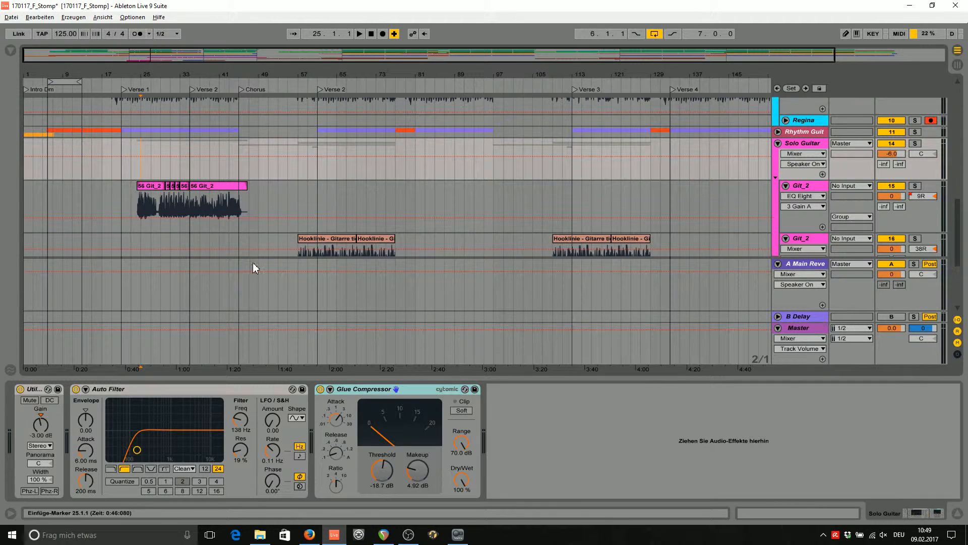
scroll(328, 202, "down", 1)
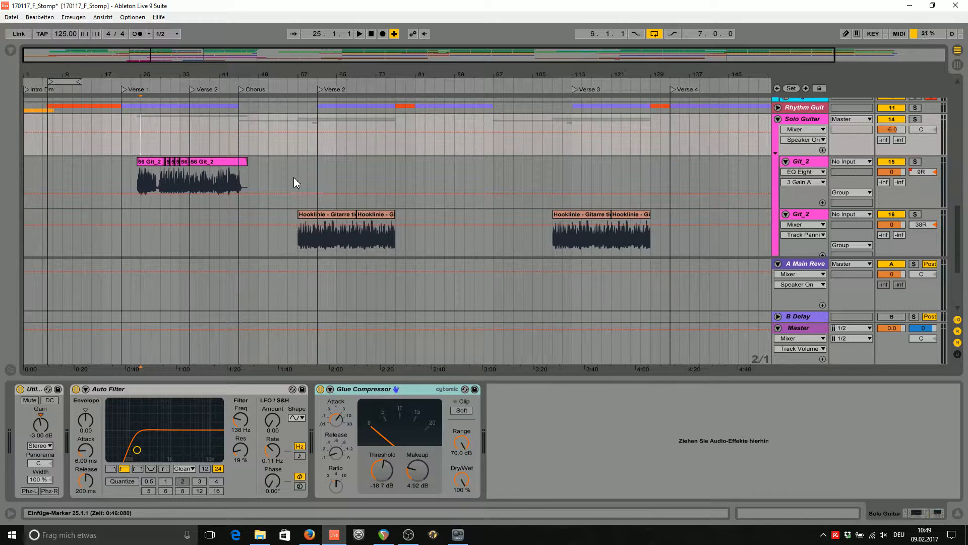
scroll(300, 176, "down", 2)
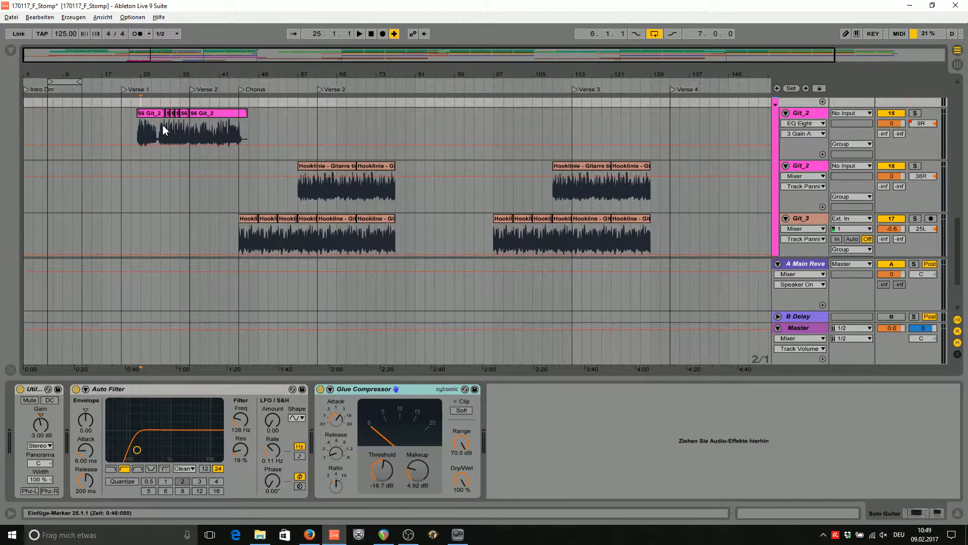
- With the insert marker at bar 25, set the A-Main Reverb sends of the two Git_2 tracks to -14 dB and -11 dB, first track first
scroll(160, 142, "up", 4)
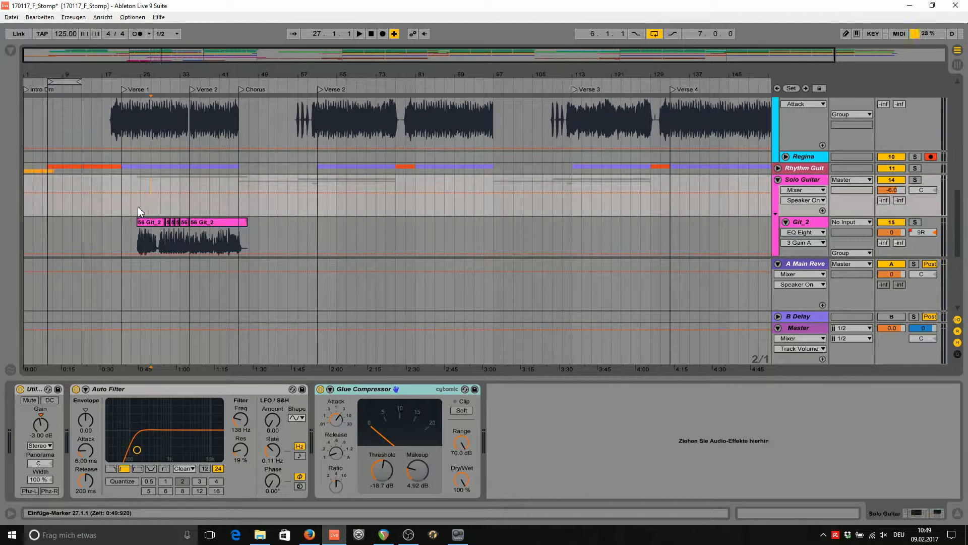
scroll(883, 206, "down", 2)
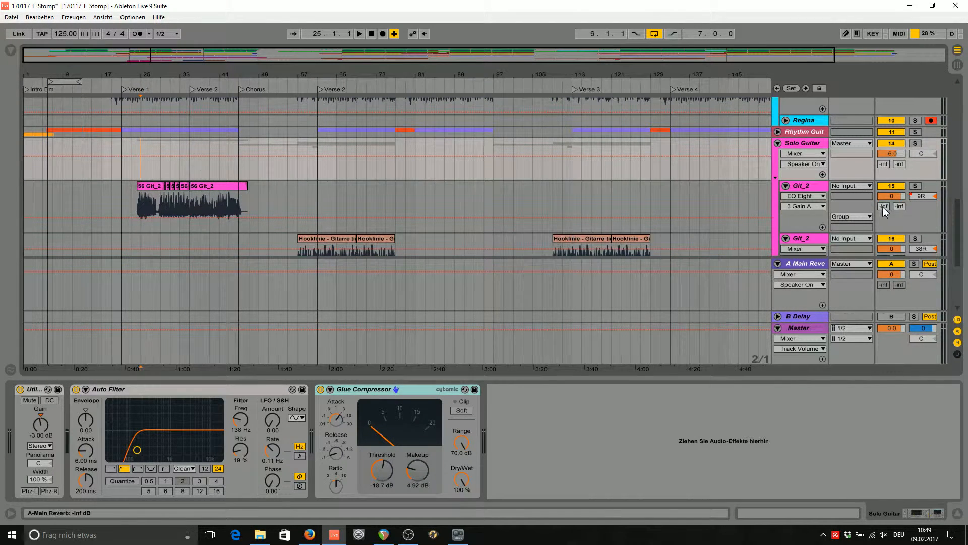
left_click_drag(882, 207, 883, 190)
scroll(835, 209, "down", 3)
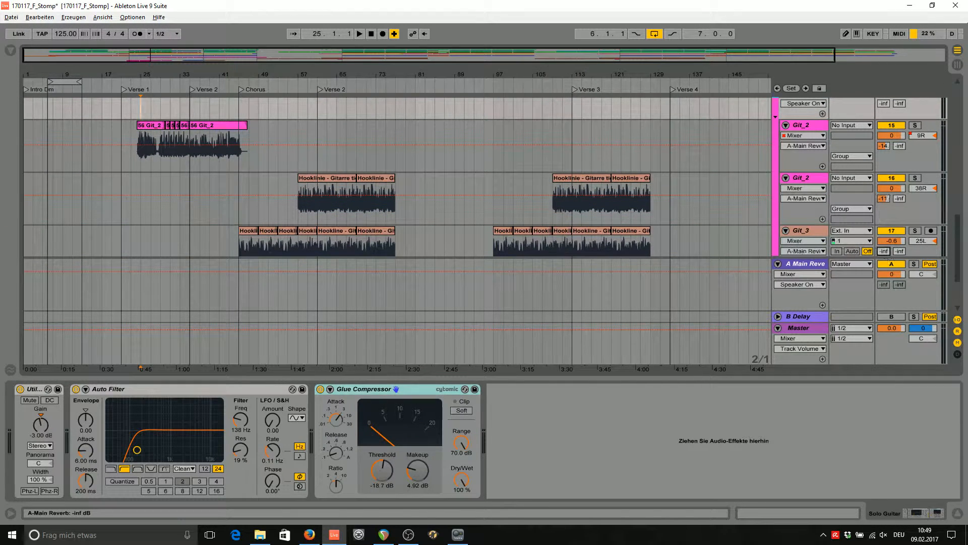
scroll(94, 149, "down", 3)
scroll(137, 134, "up", 4)
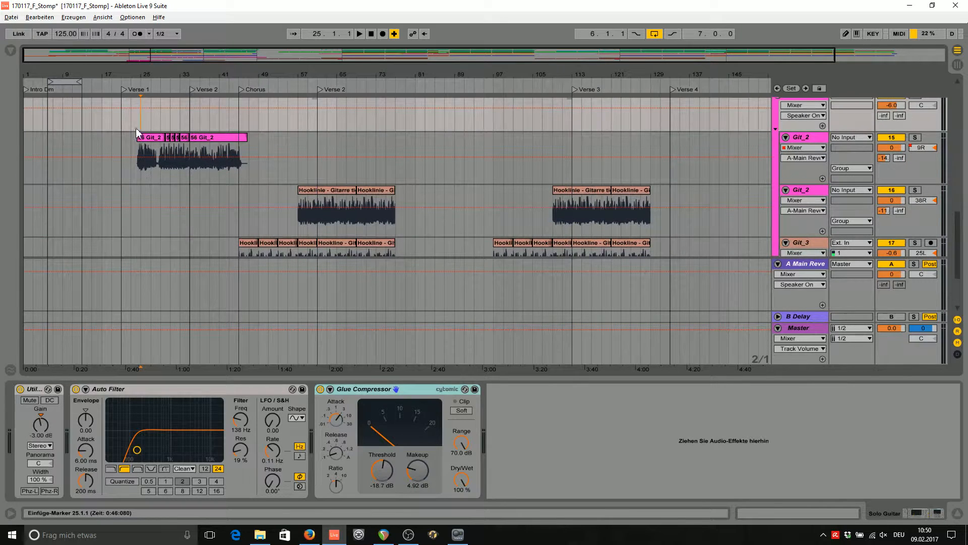
- Play from bar 25 and raise the first Git_2 track's A-Main Reverb send to -9.7 dB
key("space")
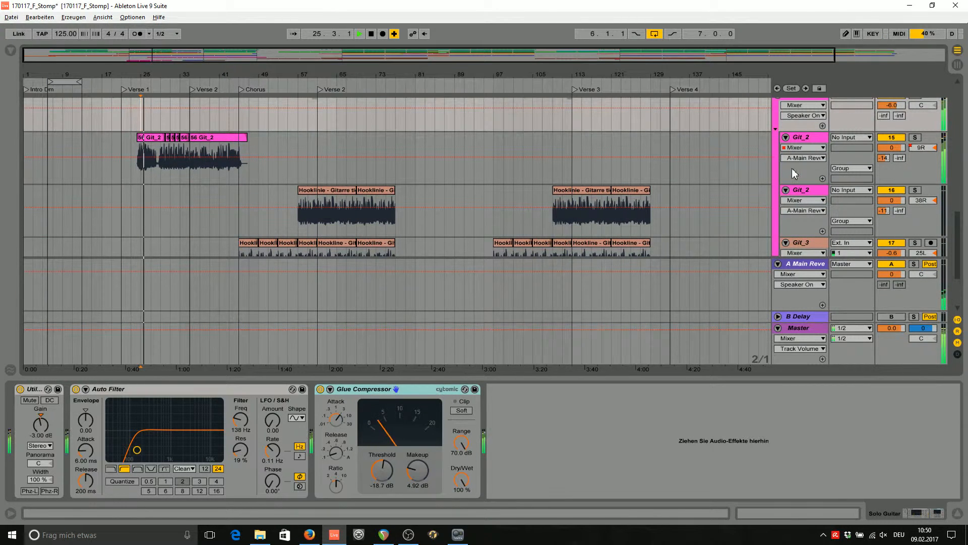
left_click_drag(884, 158, 884, 150)
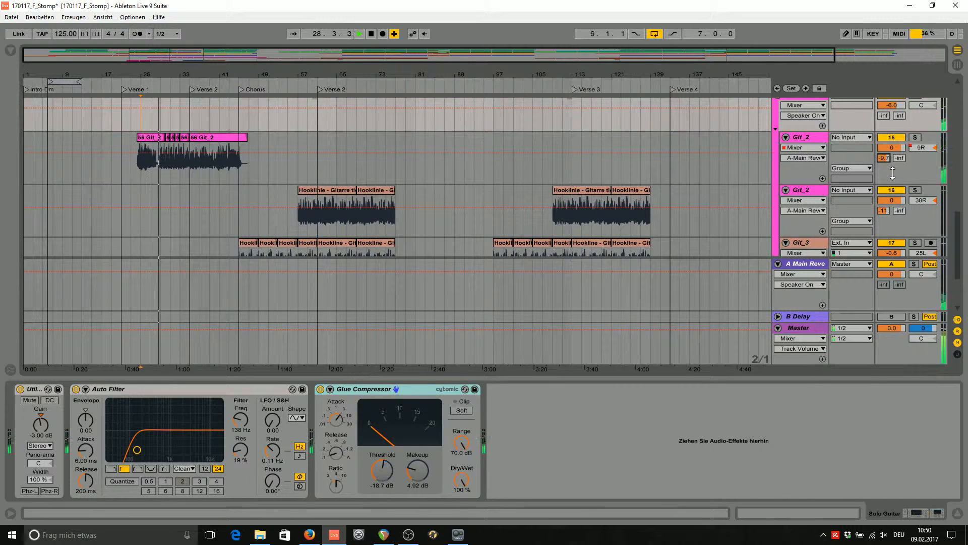
scroll(661, 197, "up", 3)
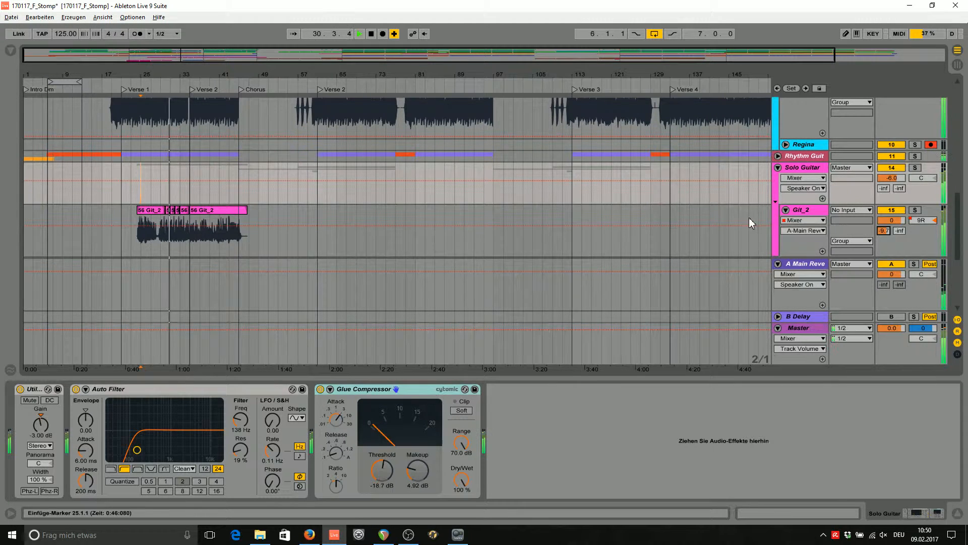
scroll(749, 217, "down", 3)
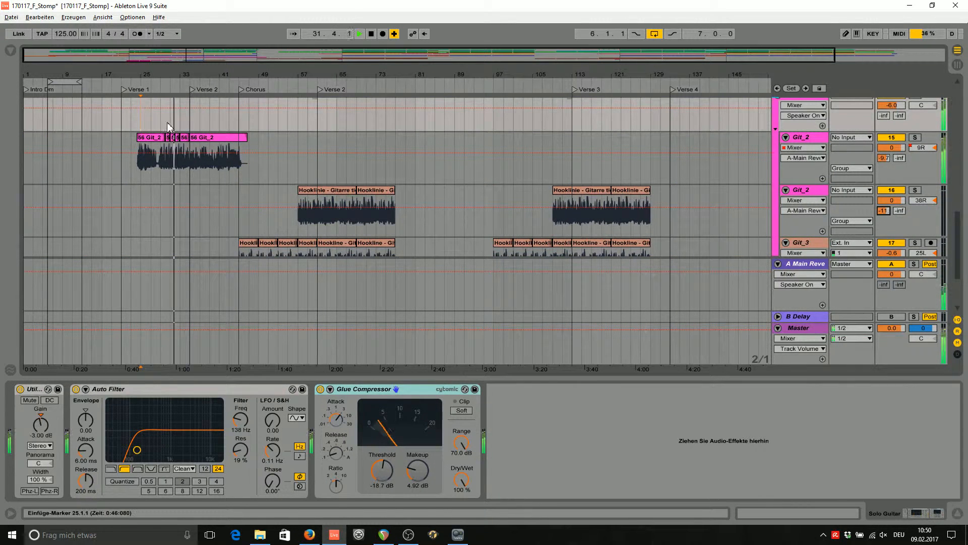
- Play from bar 51 and set the Git_3 track's A-Main Reverb send to -9.4 dB
left_click(269, 172)
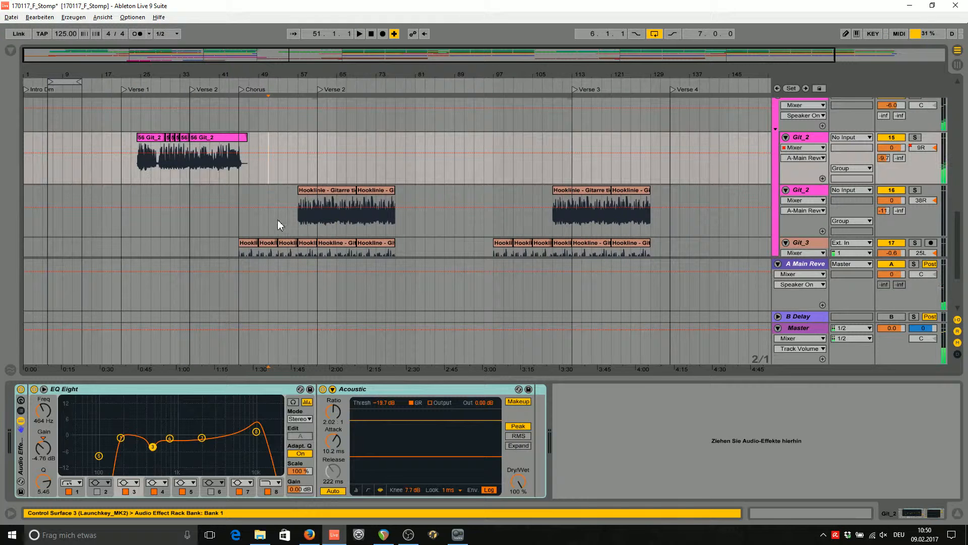
key("space")
scroll(801, 170, "down", 2)
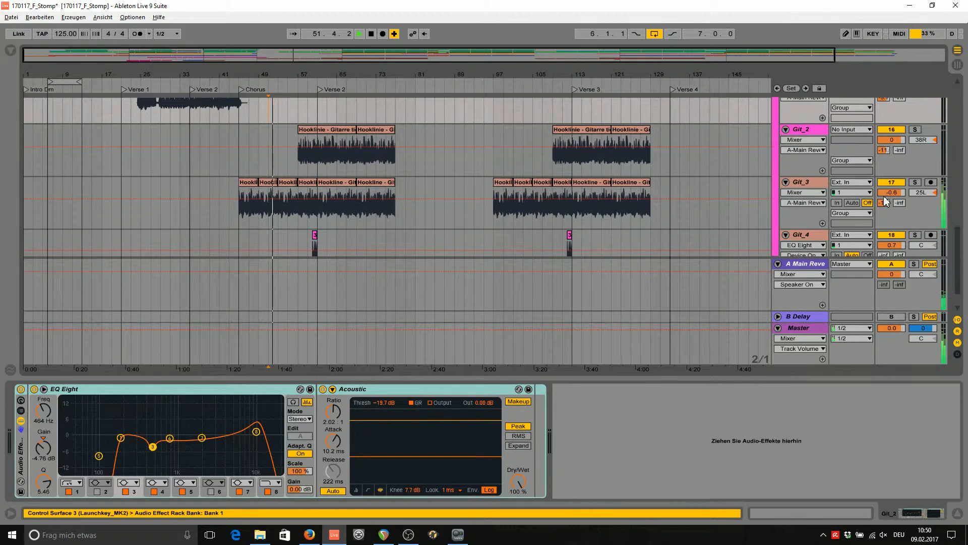
left_click_drag(888, 207, 887, 200)
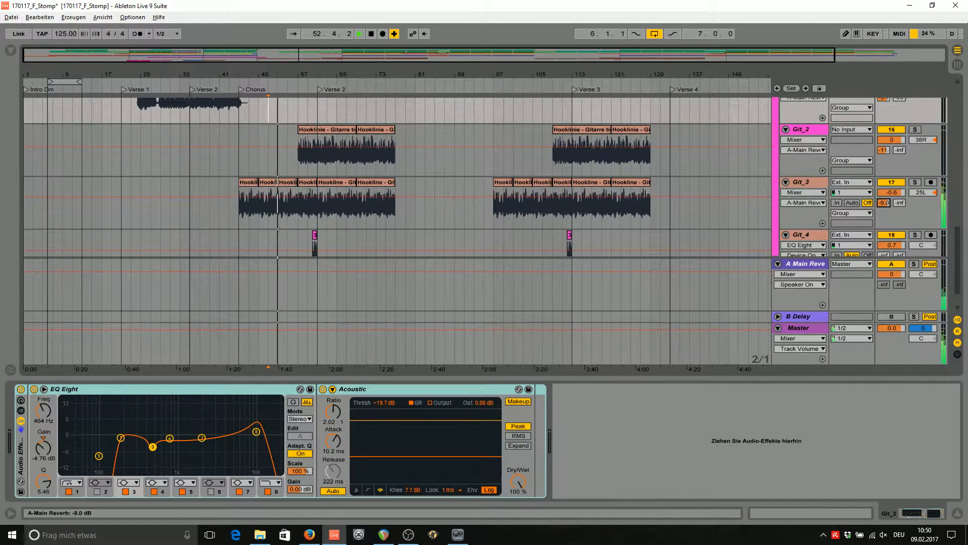
left_click(924, 193)
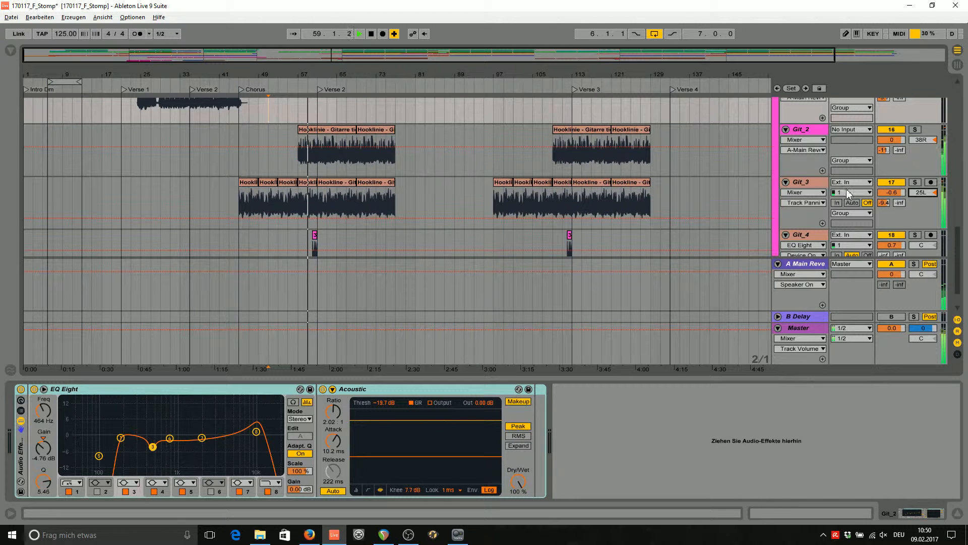
- During playback, set the A-Main Reverb send of the second Git_2 track to -9.7 dB and of Git_4 to -11 dB
left_click_drag(885, 152, 885, 149)
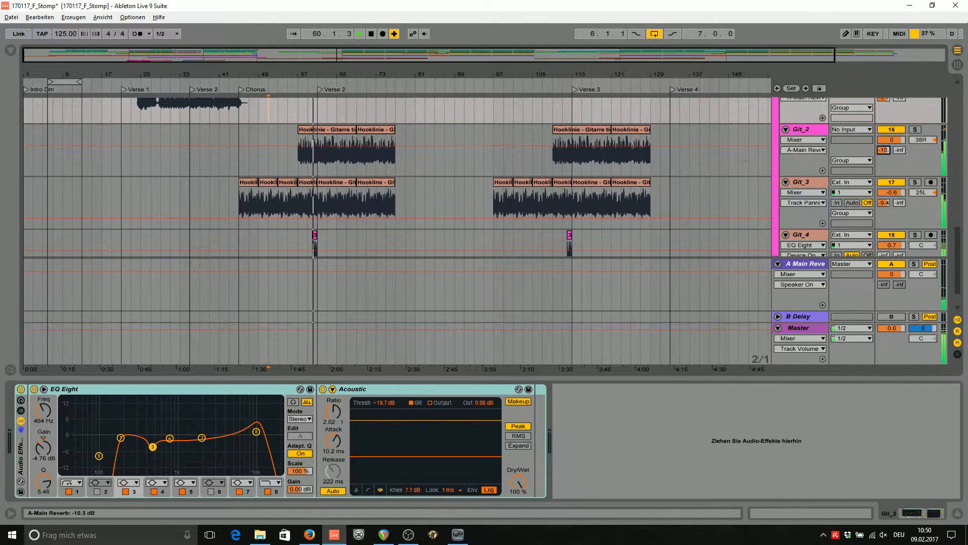
scroll(770, 174, "down", 2)
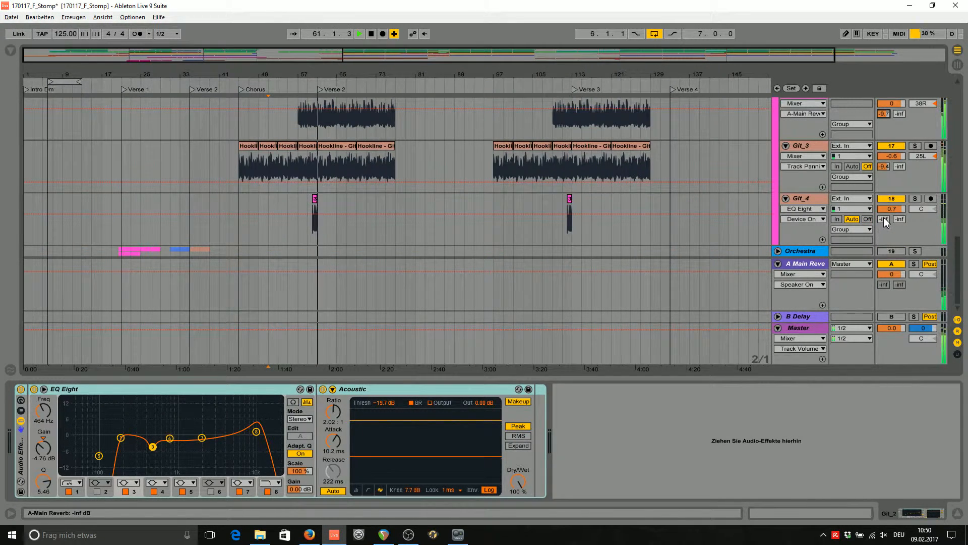
left_click_drag(885, 222, 885, 201)
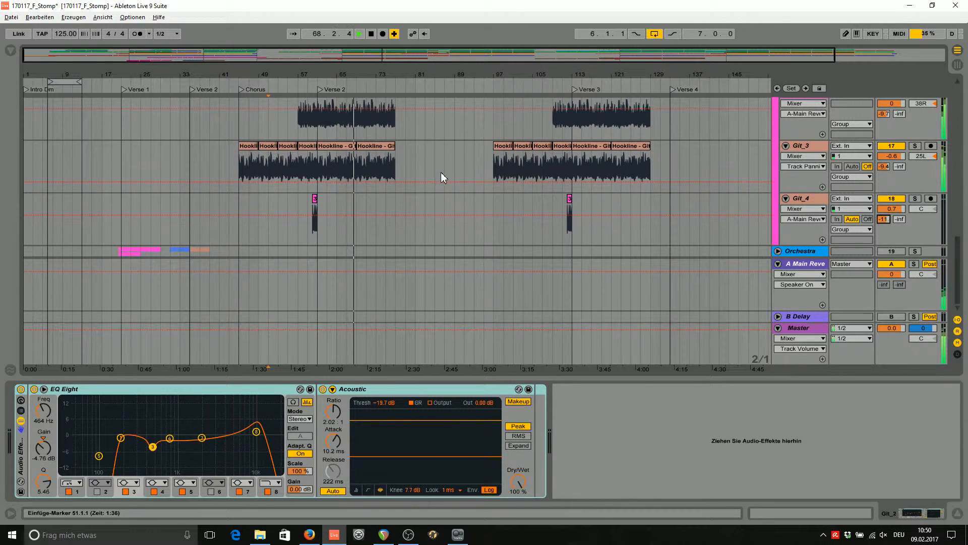
scroll(455, 149, "up", 3)
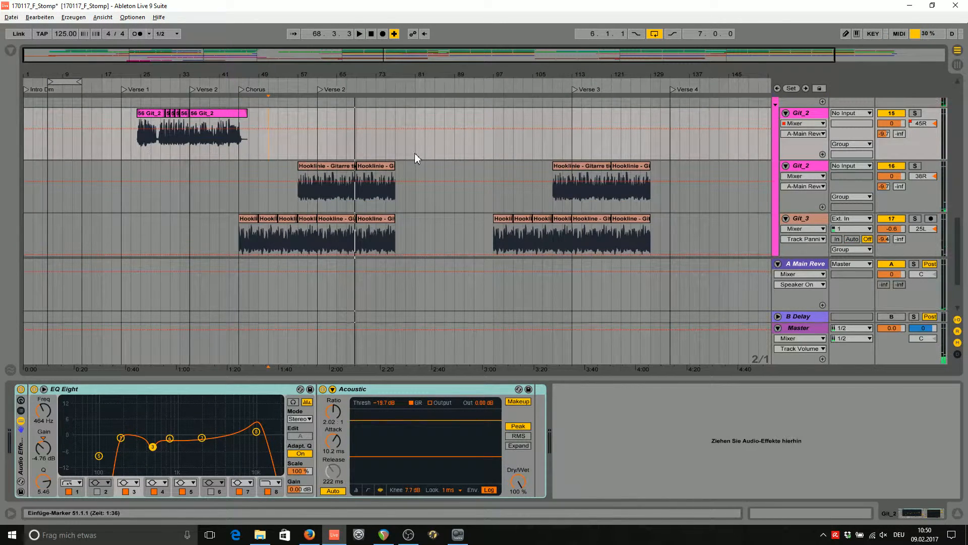